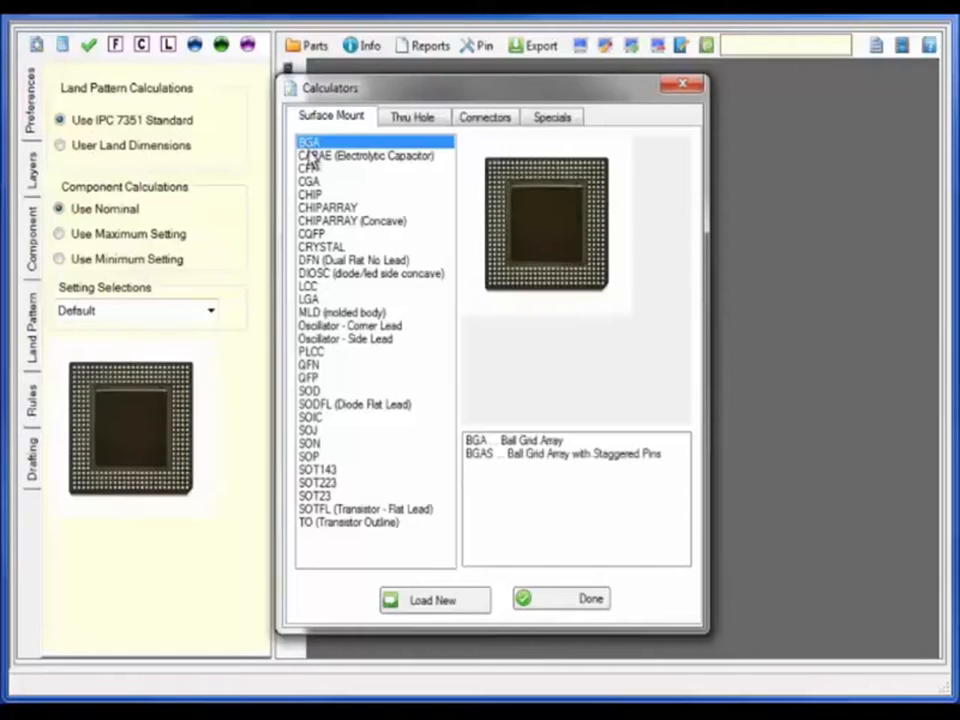
Step: Browse the surface mount calculators from CAPAE through TO (Transistor Outline), previewing each package family's picture and description
left_click(310, 157)
left_click(310, 169)
left_click(310, 182)
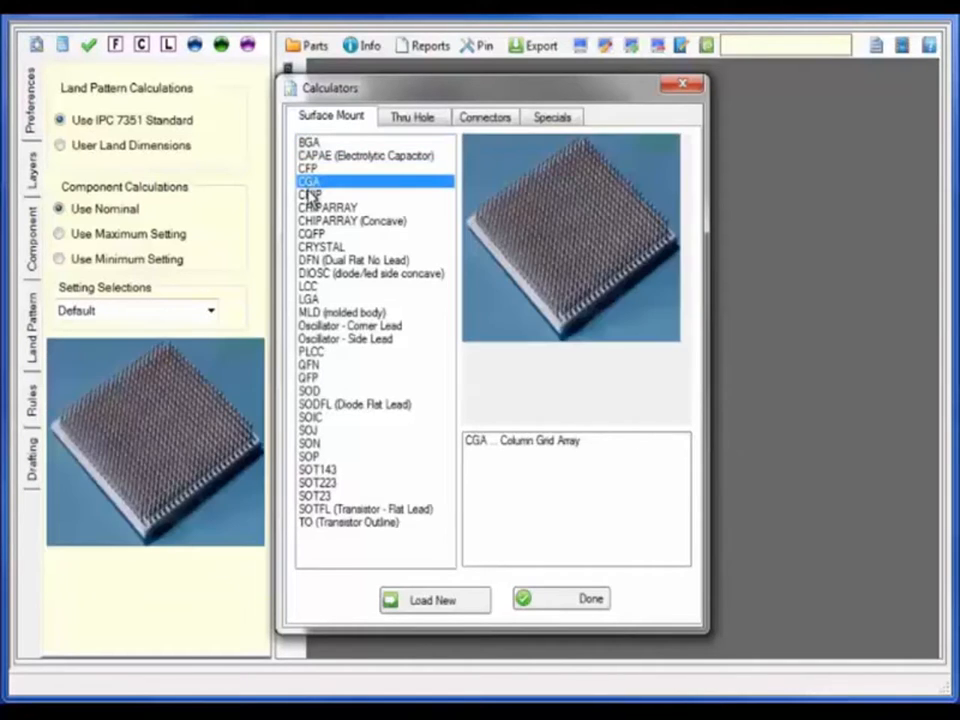
left_click(310, 194)
left_click(313, 207)
left_click(314, 221)
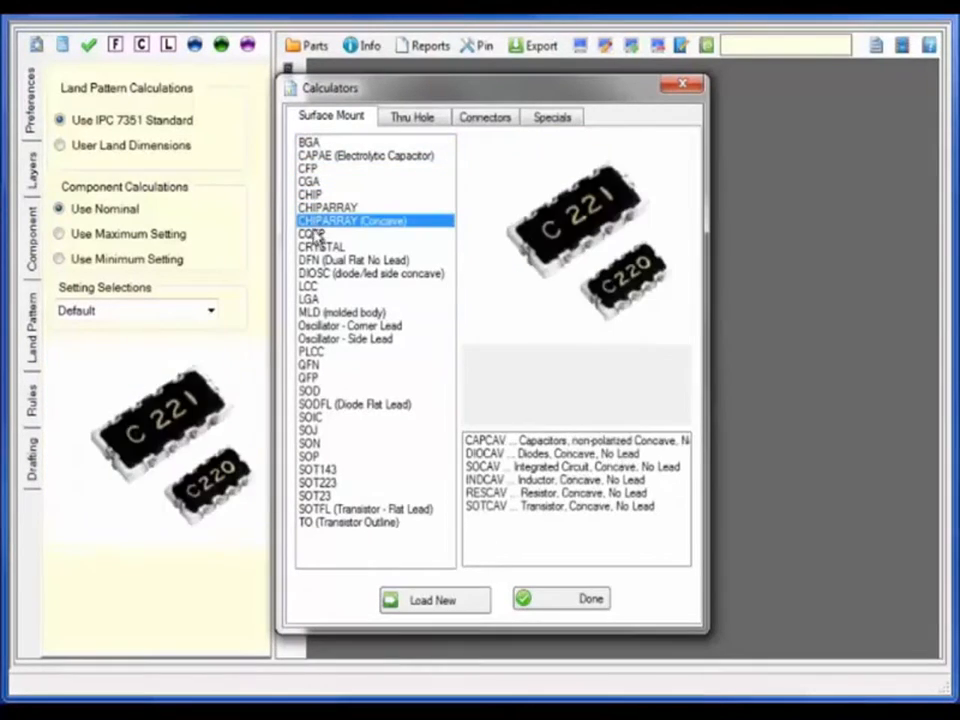
left_click(312, 234)
left_click(315, 247)
left_click(313, 260)
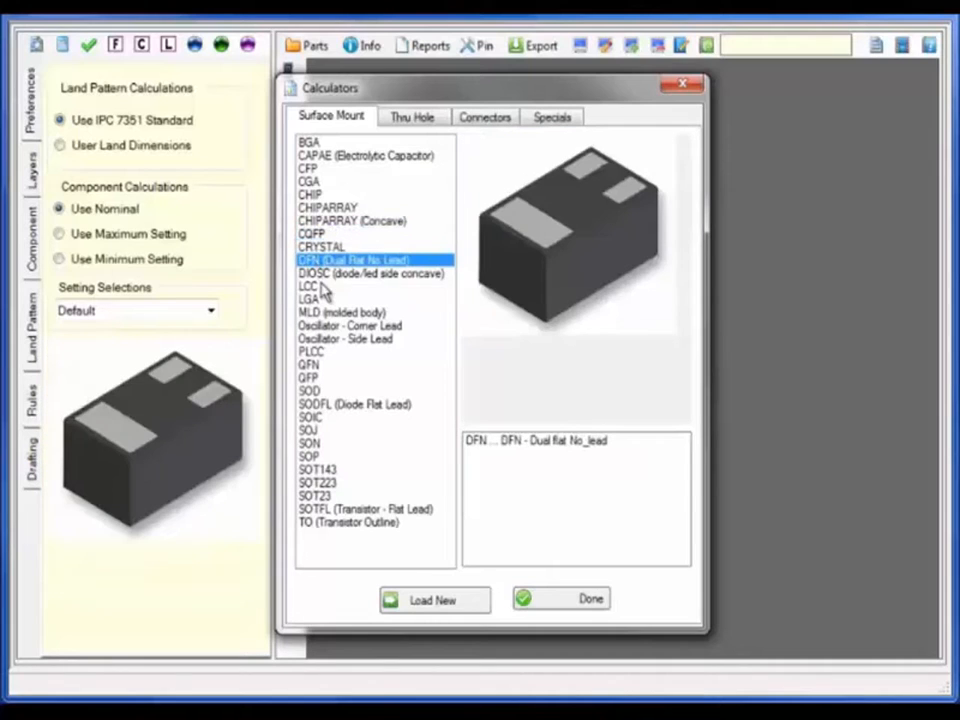
left_click(315, 273)
left_click(316, 286)
left_click(316, 299)
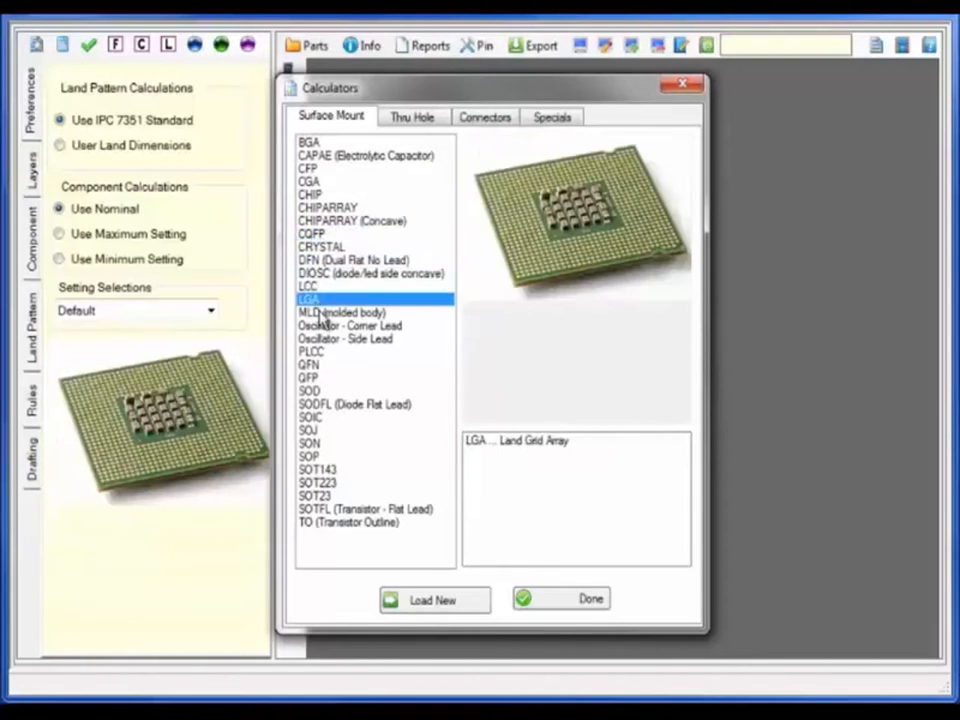
left_click(317, 312)
left_click(318, 326)
left_click(319, 340)
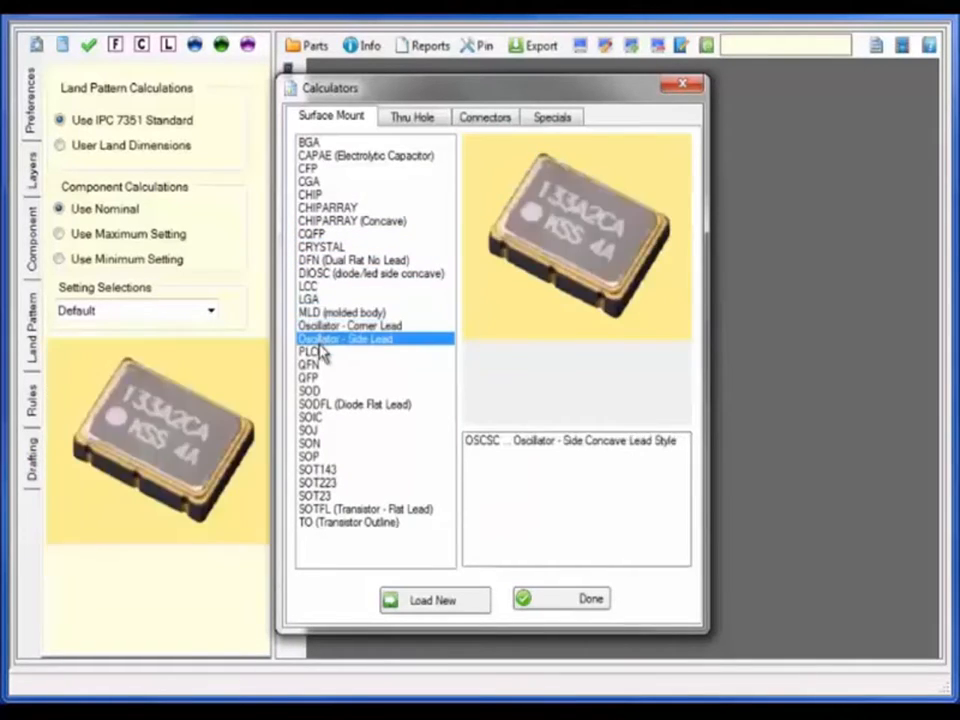
left_click(318, 352)
left_click(317, 365)
left_click(311, 378)
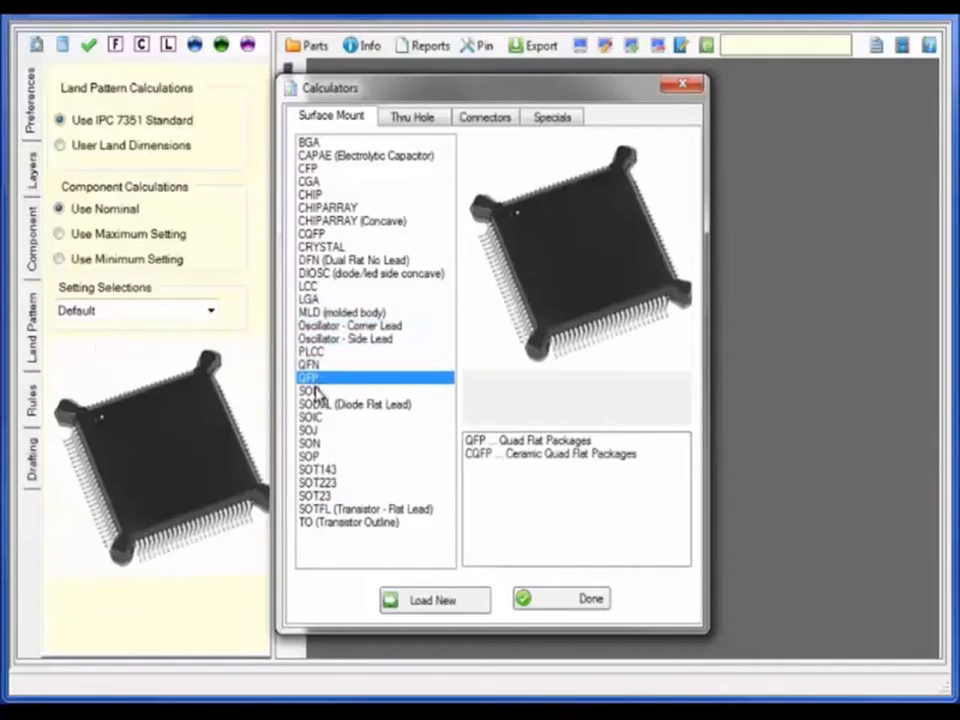
left_click(313, 391)
left_click(313, 404)
left_click(313, 418)
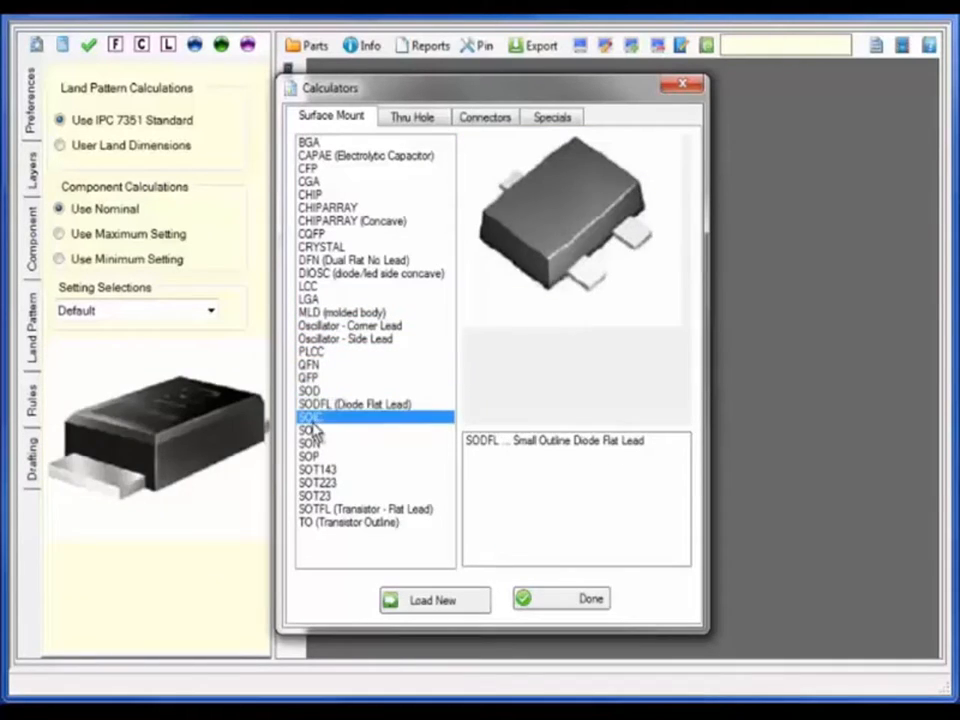
left_click(314, 431)
left_click(316, 444)
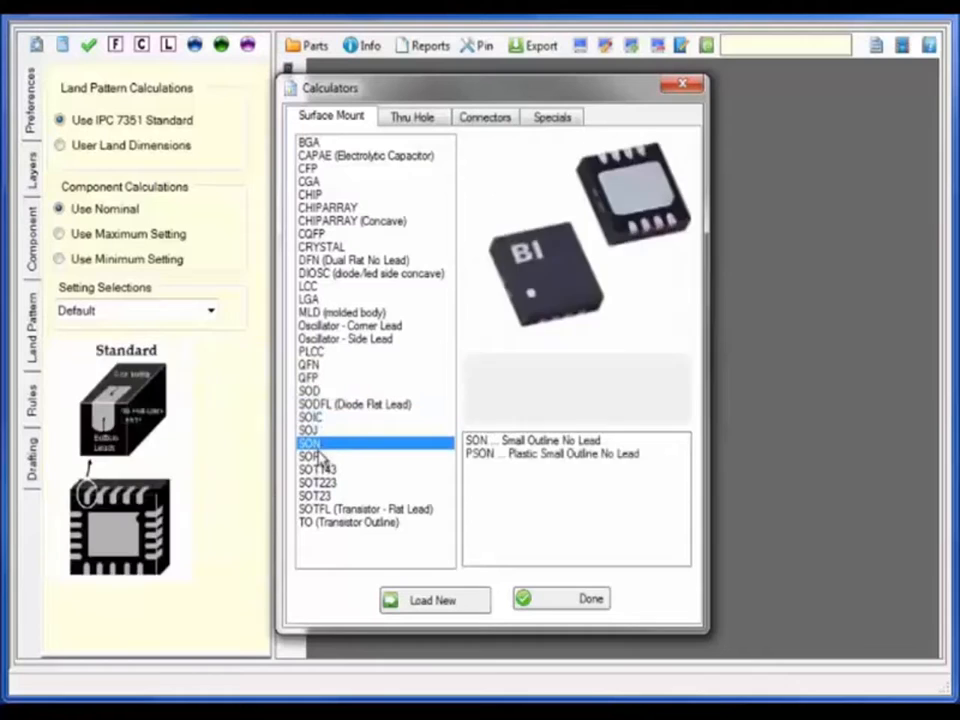
left_click(315, 457)
left_click(320, 470)
left_click(319, 483)
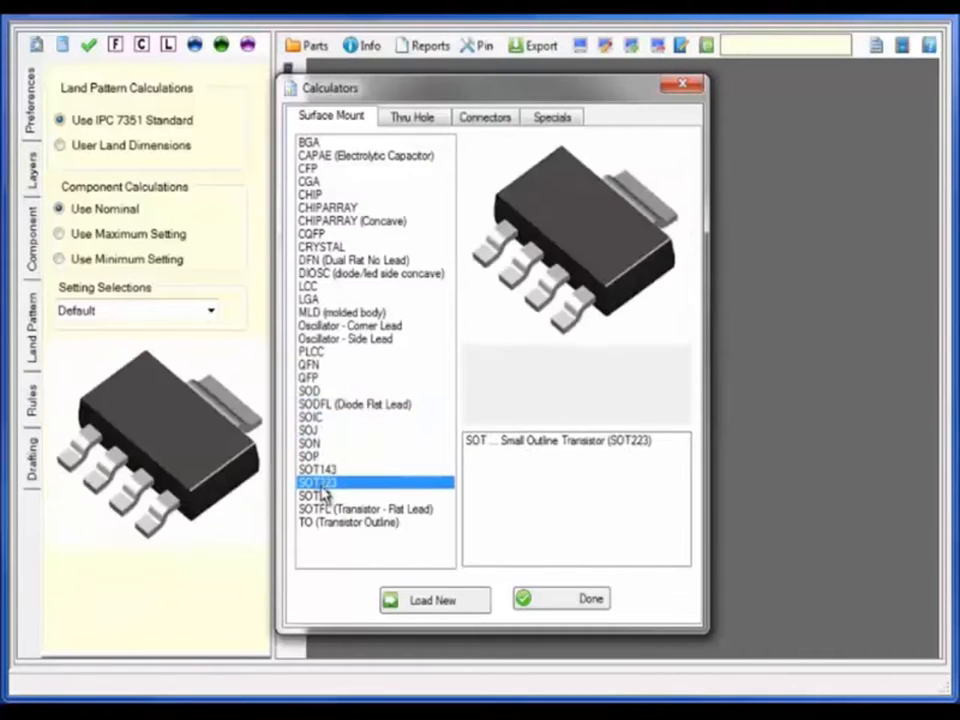
left_click(318, 496)
left_click(320, 509)
left_click(322, 523)
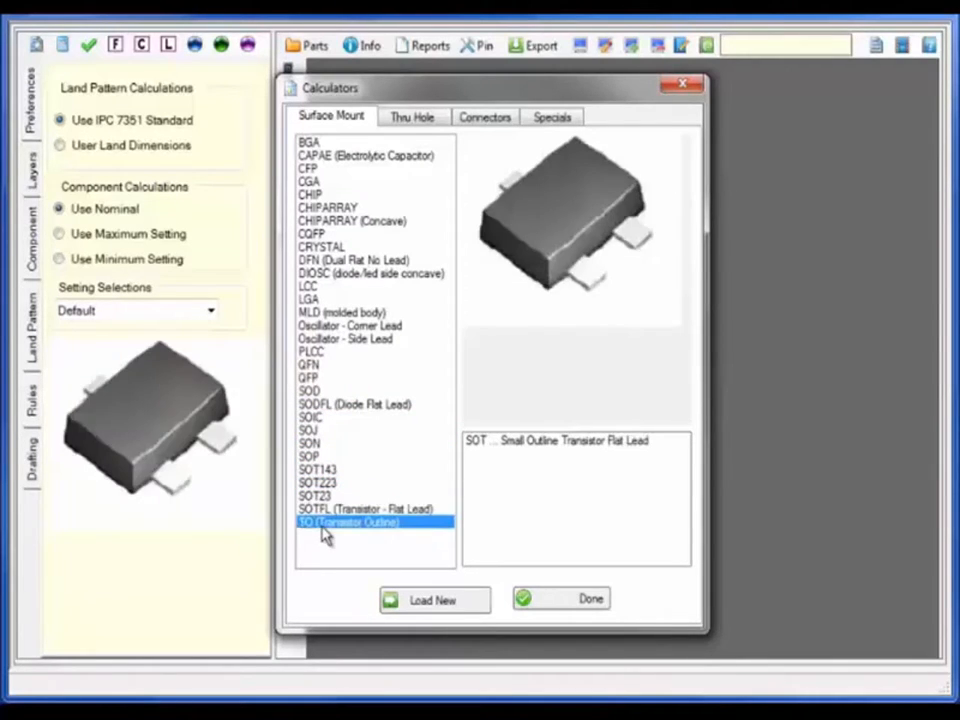
Step: Look through the through-hole calculators, previewing capacitor, diode, DIP, fuse, inductor and resistor types
left_click(410, 119)
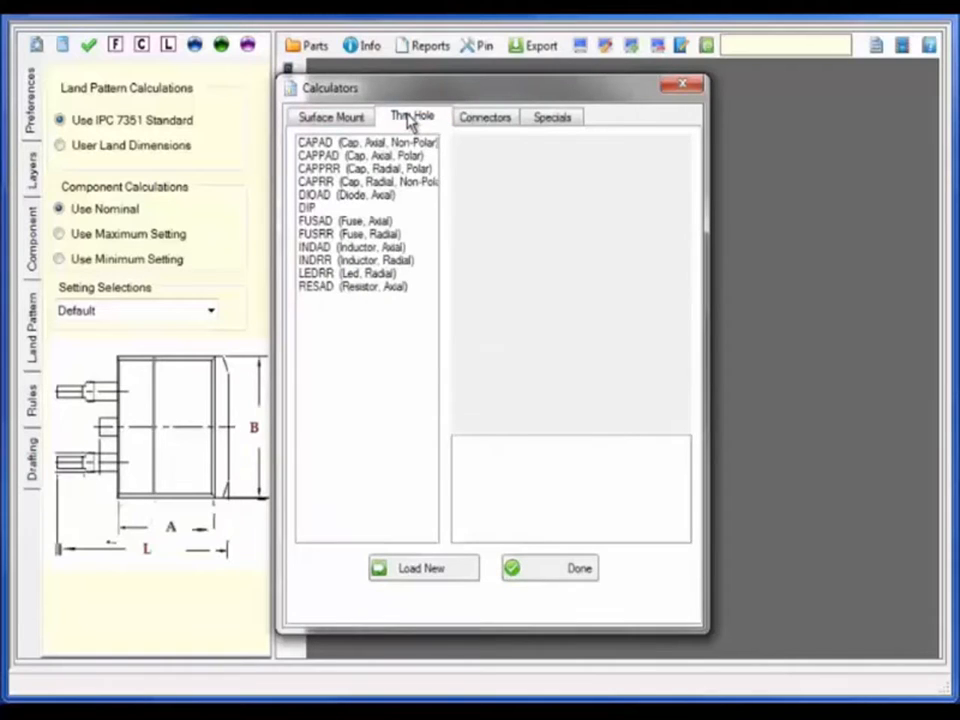
left_click(350, 143)
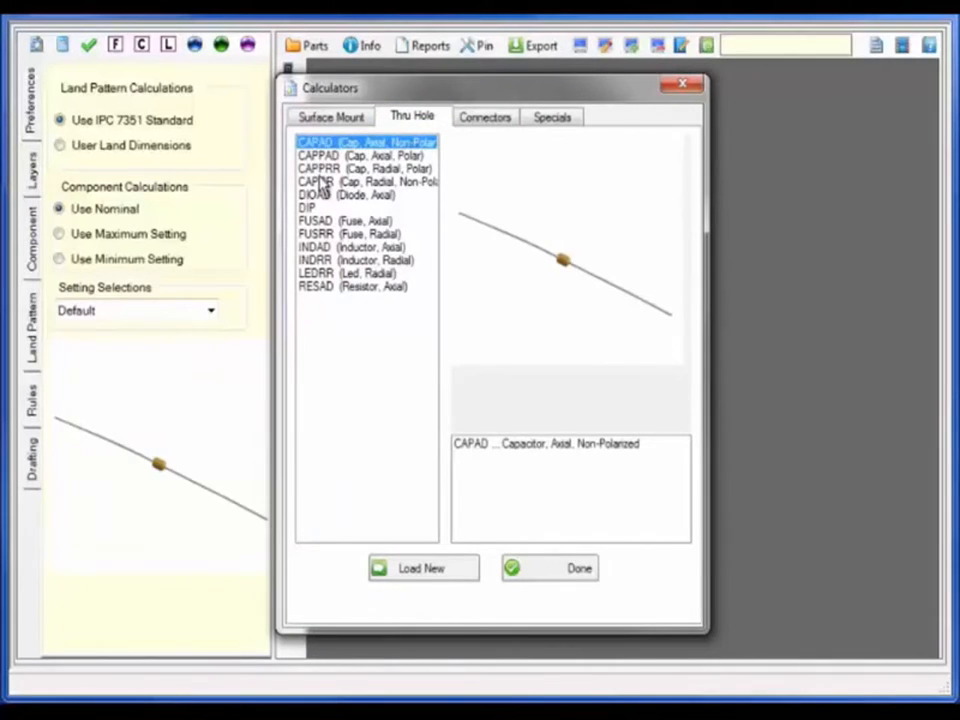
left_click(318, 170)
left_click(320, 196)
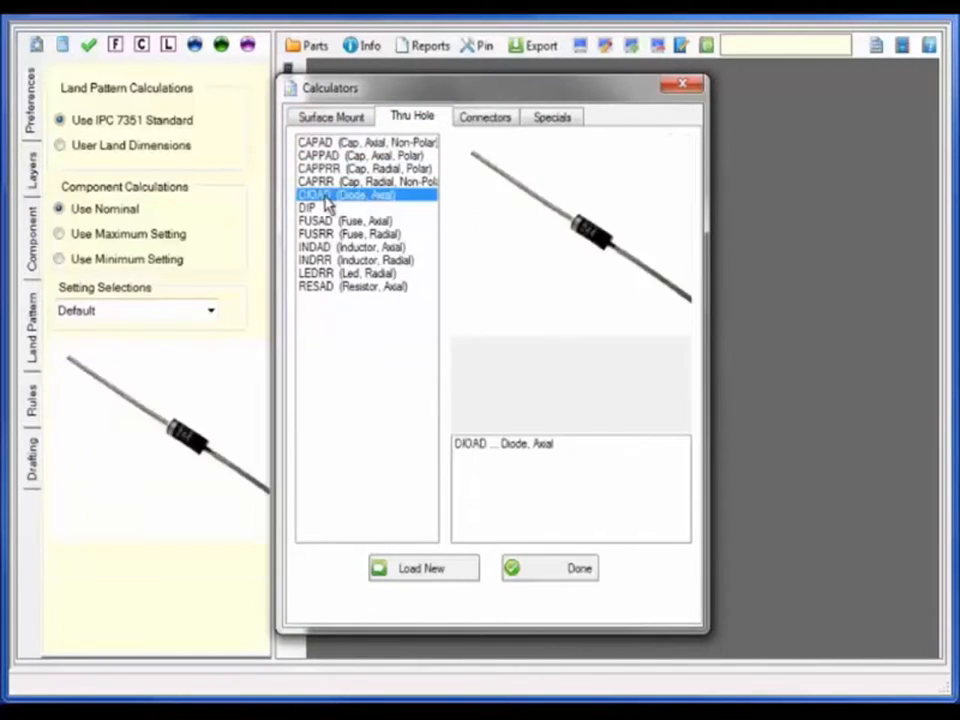
left_click(320, 208)
left_click(320, 221)
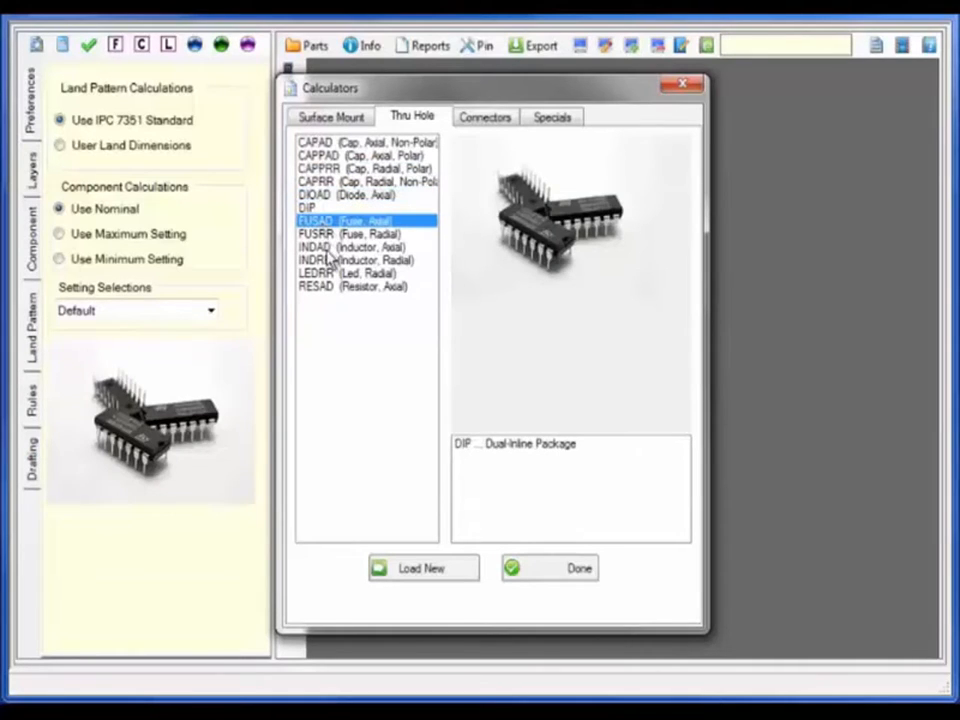
left_click(321, 236)
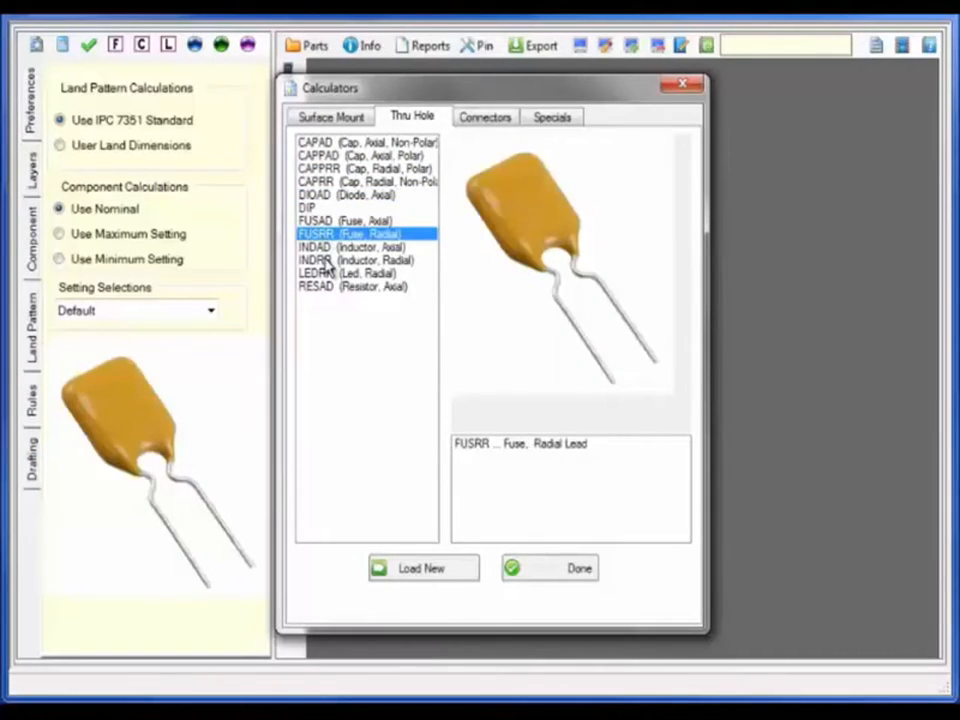
left_click(324, 260)
left_click(324, 288)
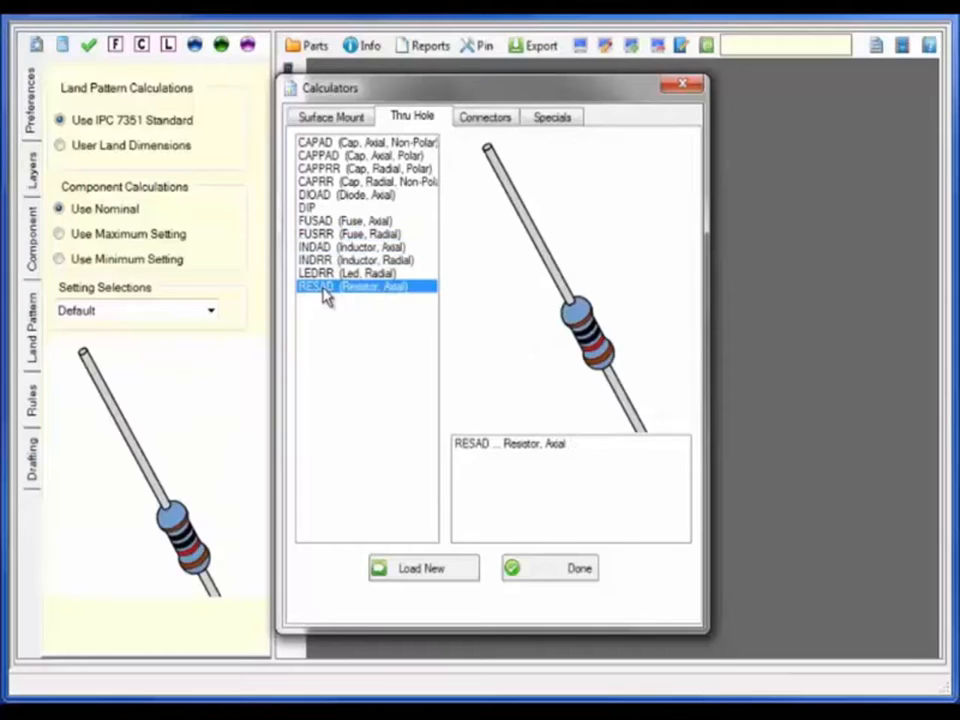
Step: Look through the connector calculators, previewing the circular, DB, D_Micro, DTL, SHDR and ZIF_RightAngle_SM types
left_click(472, 119)
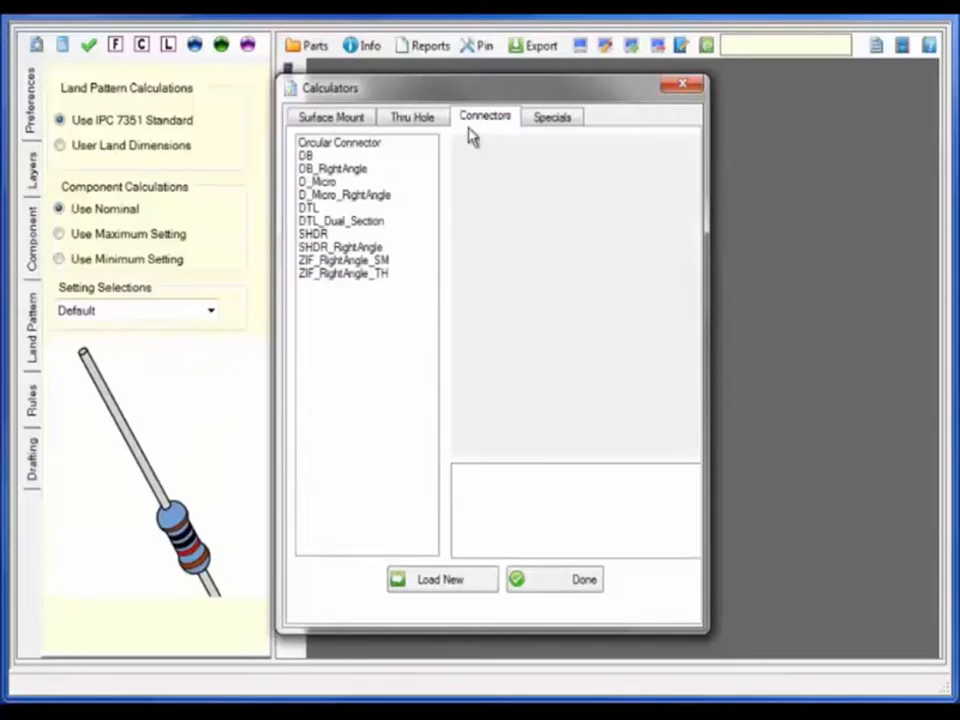
left_click(350, 145)
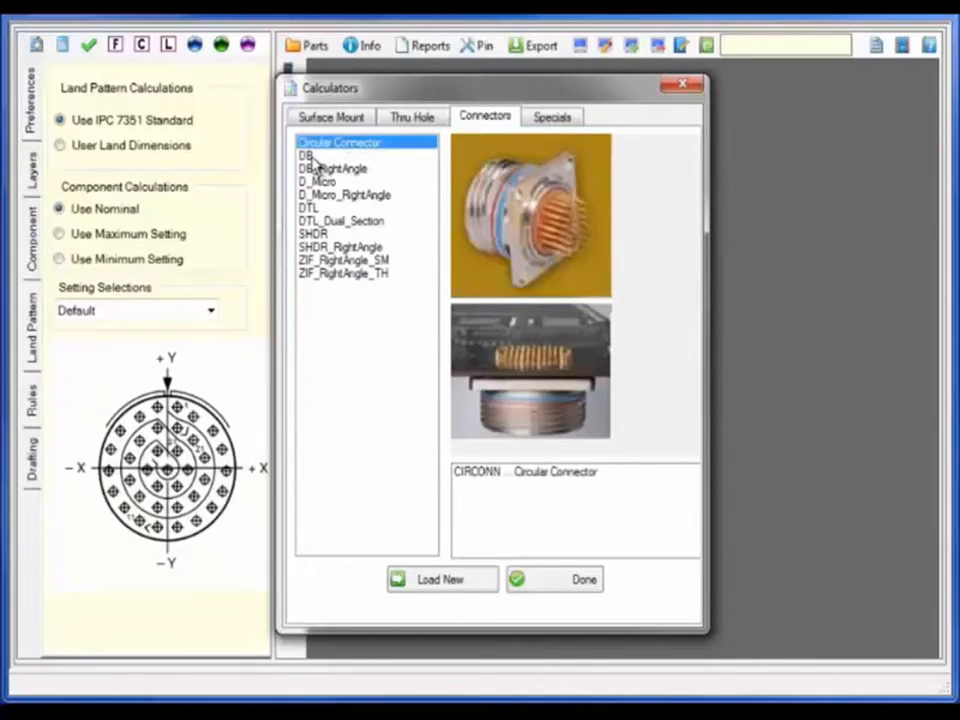
left_click(314, 157)
left_click(318, 182)
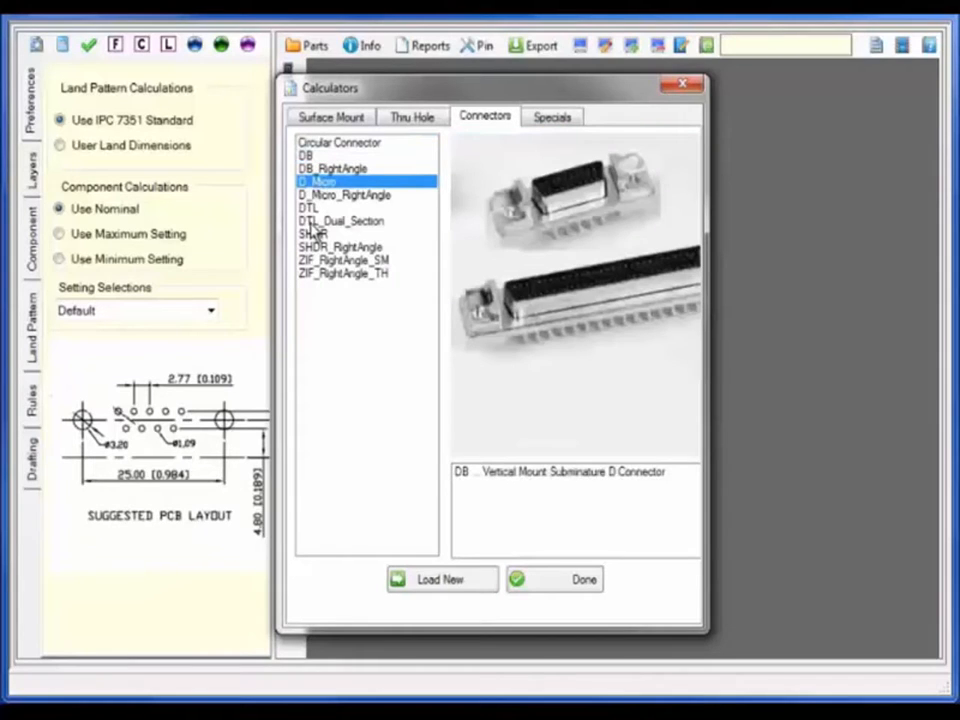
left_click(310, 208)
left_click(323, 235)
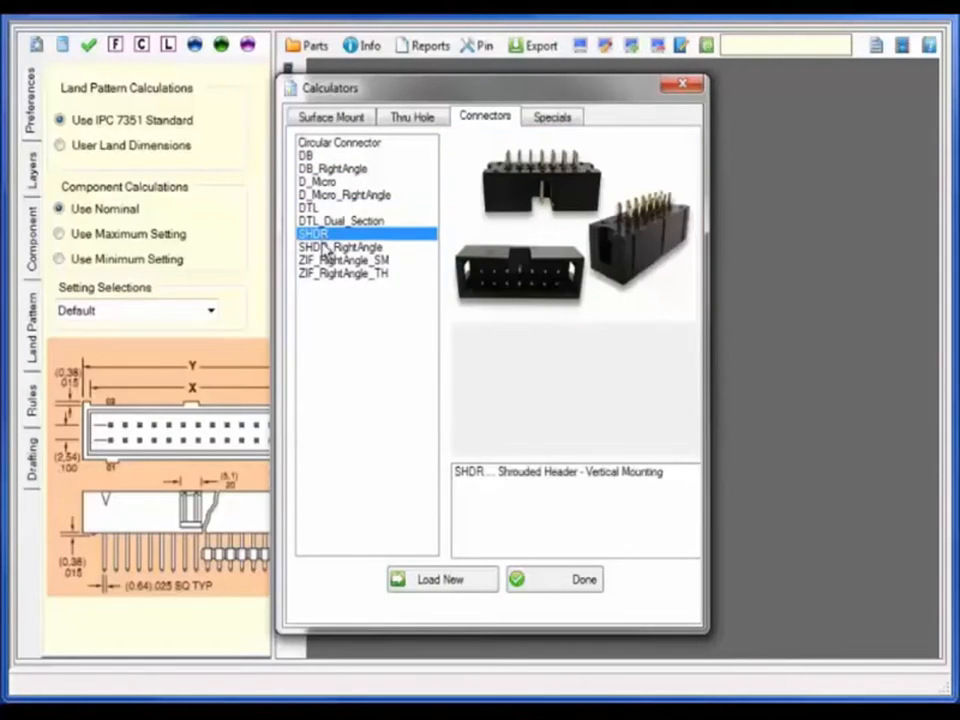
left_click(330, 260)
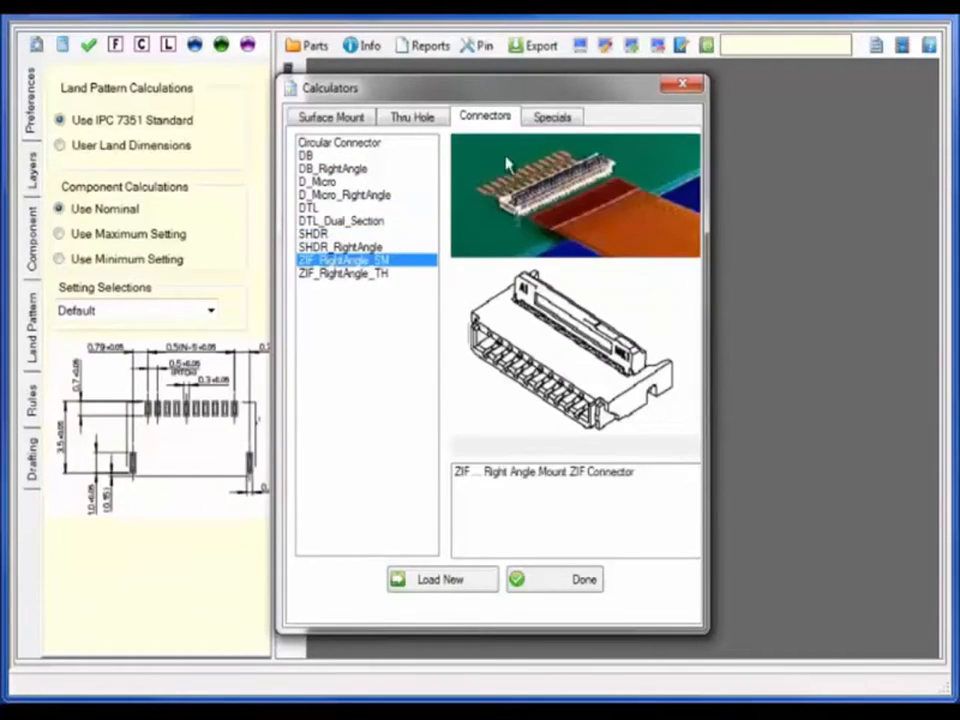
Step: Preview the special calculators DRQFN (Dual Row QFN) and QFNV (QFN Variable)
left_click(553, 119)
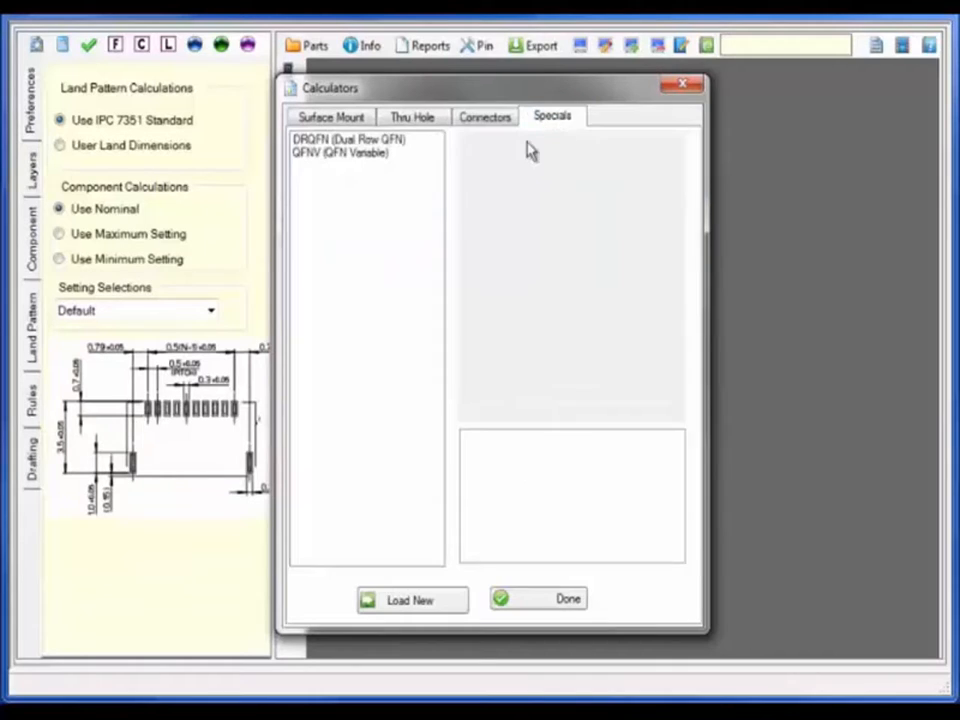
left_click(334, 142)
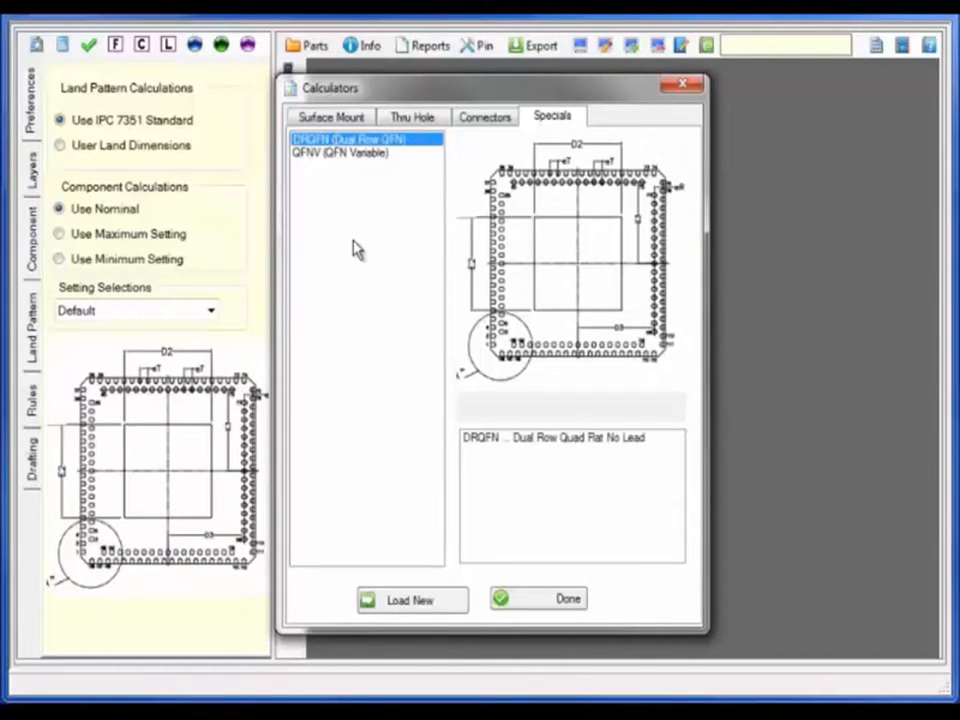
left_click(331, 156)
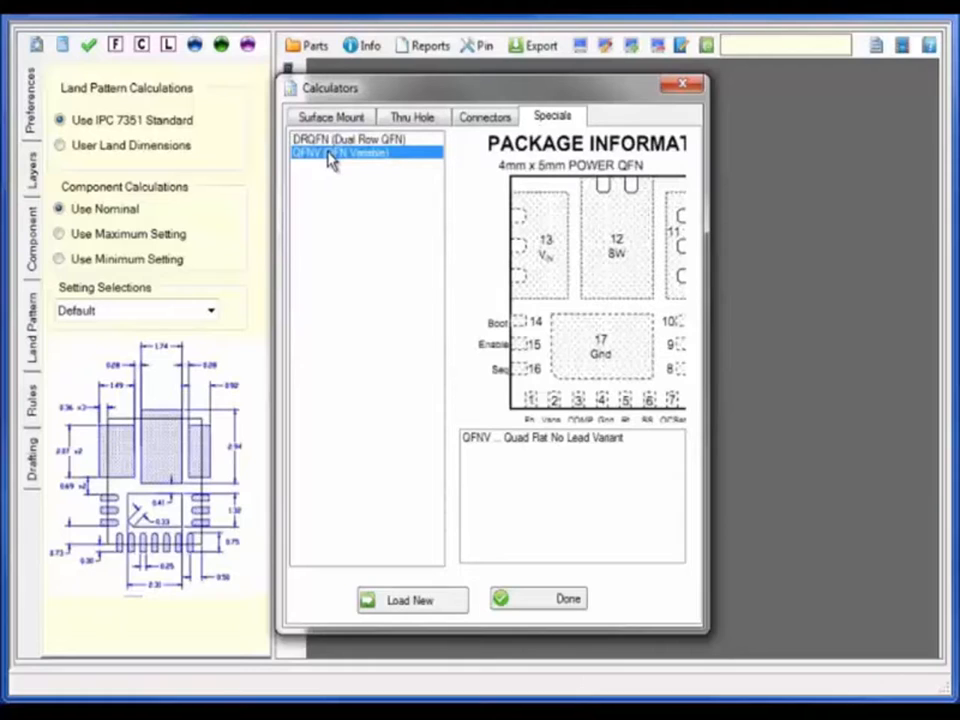
Step: Load a new QFN part from the surface mount calculators
left_click(330, 117)
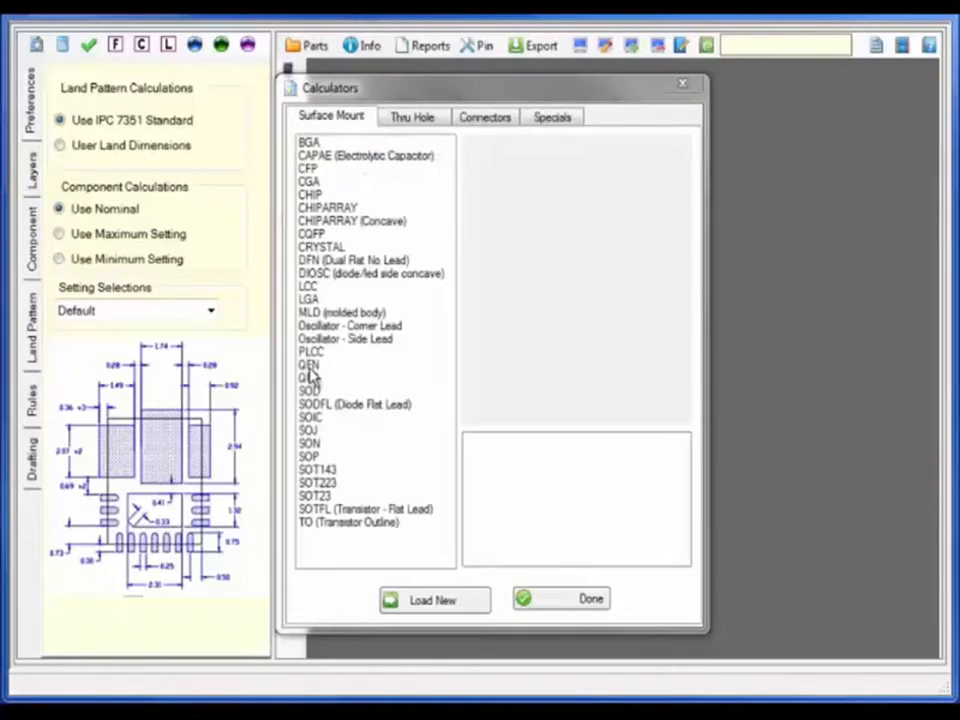
left_click(310, 366)
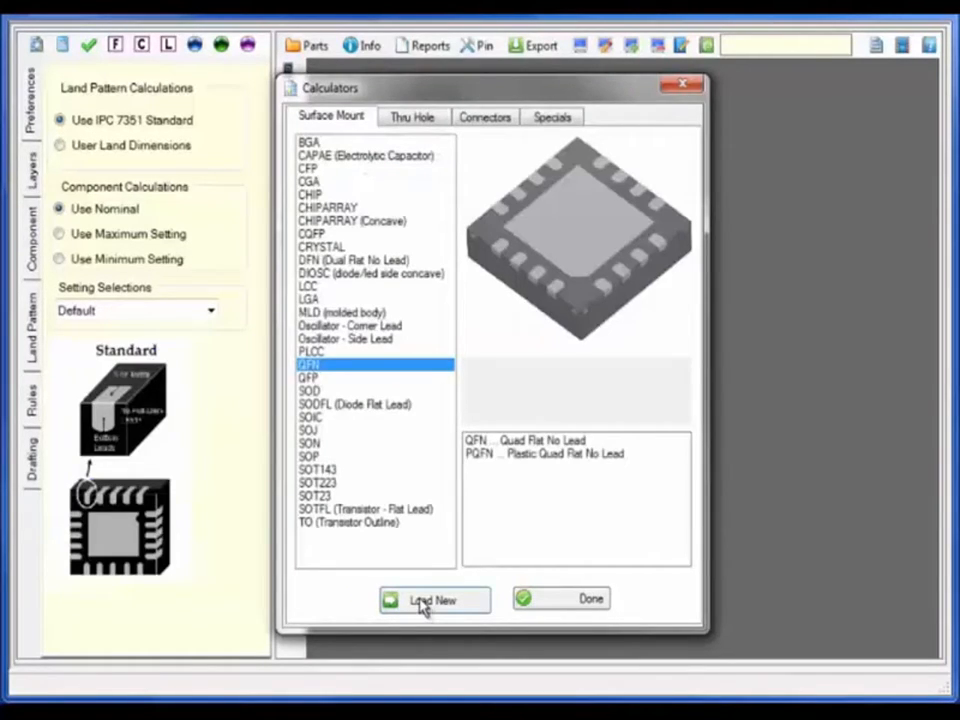
left_click(423, 601)
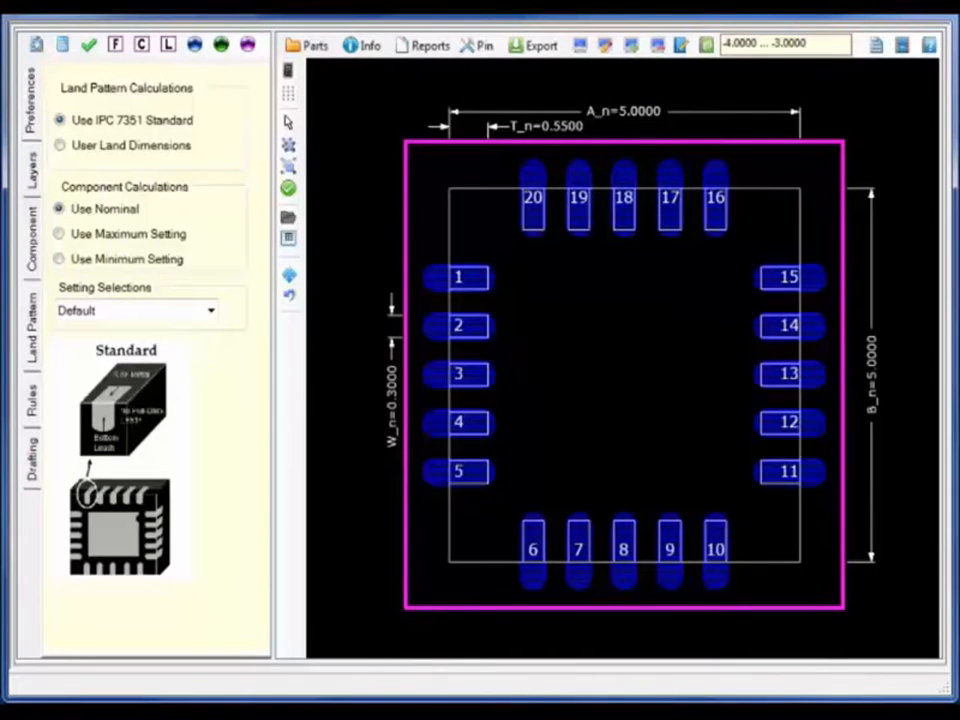
Step: Preview the QFN with user land dimensions and with maximum and minimum component settings, restoring IPC 7351 and nominal
left_click(60, 146)
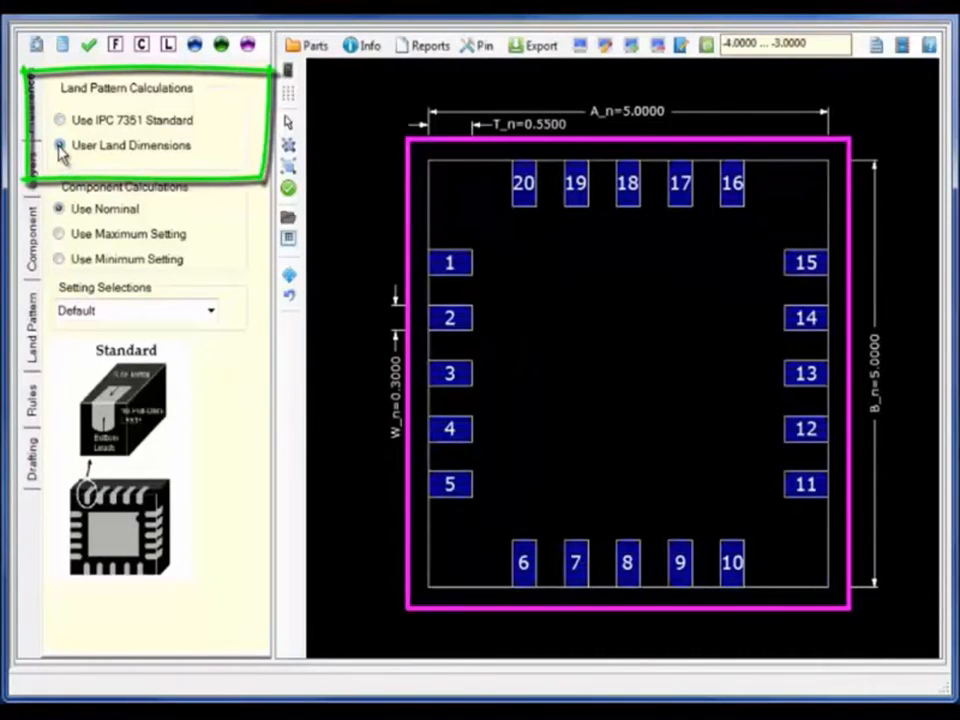
left_click(59, 120)
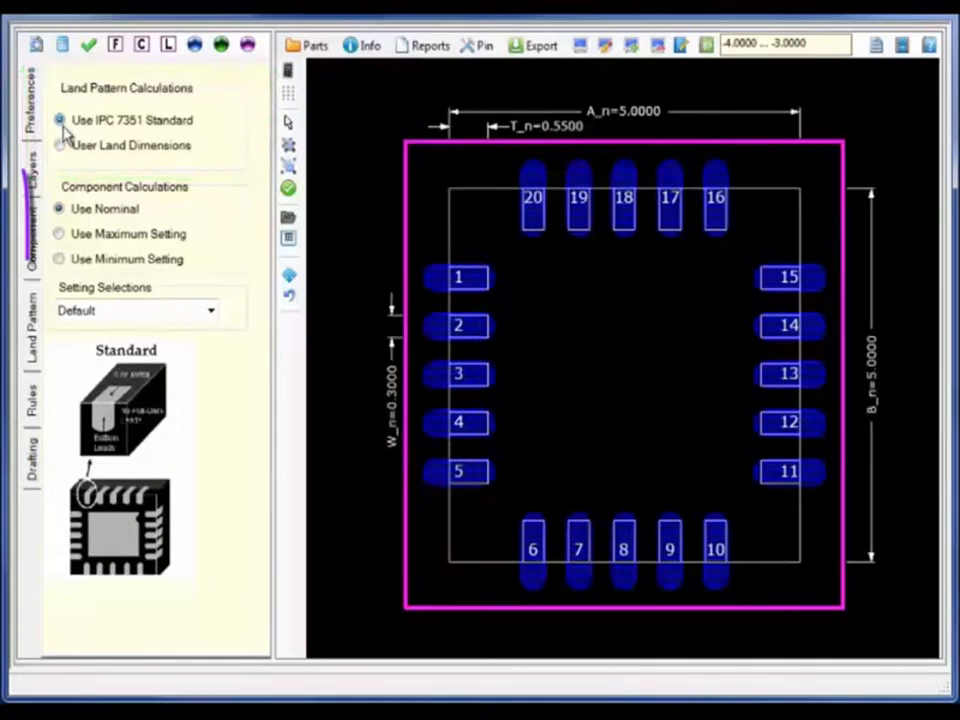
left_click(59, 234)
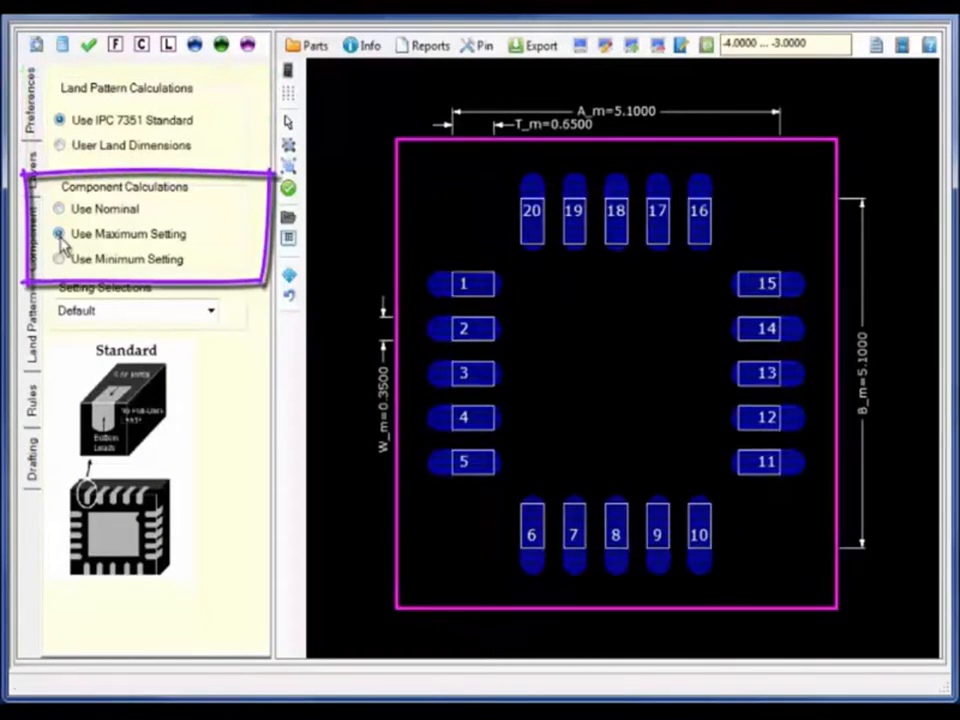
left_click(59, 259)
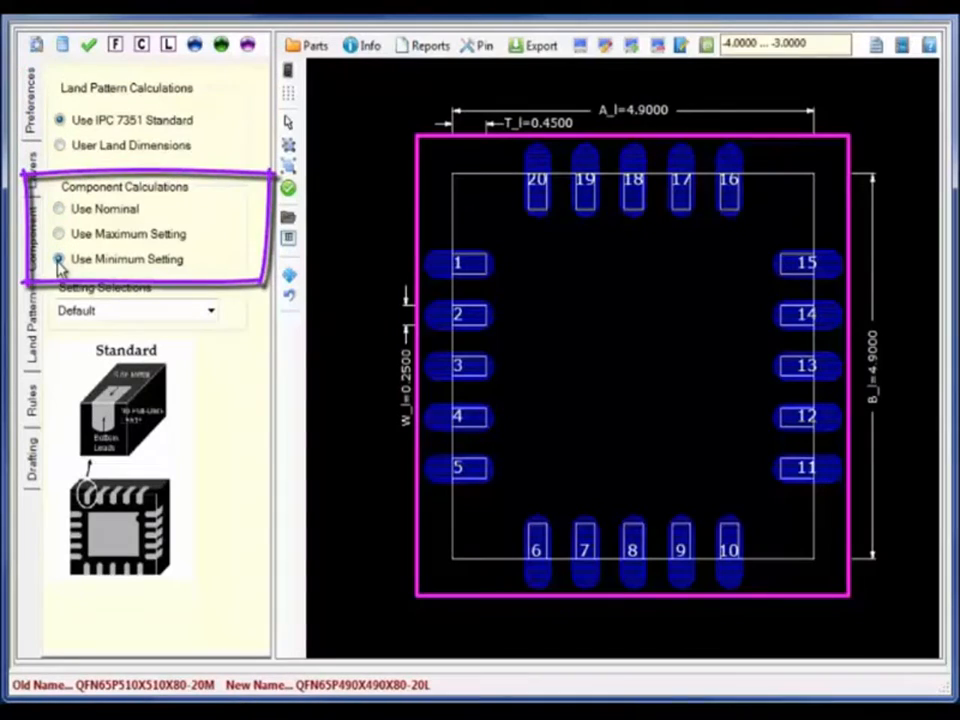
left_click(60, 209)
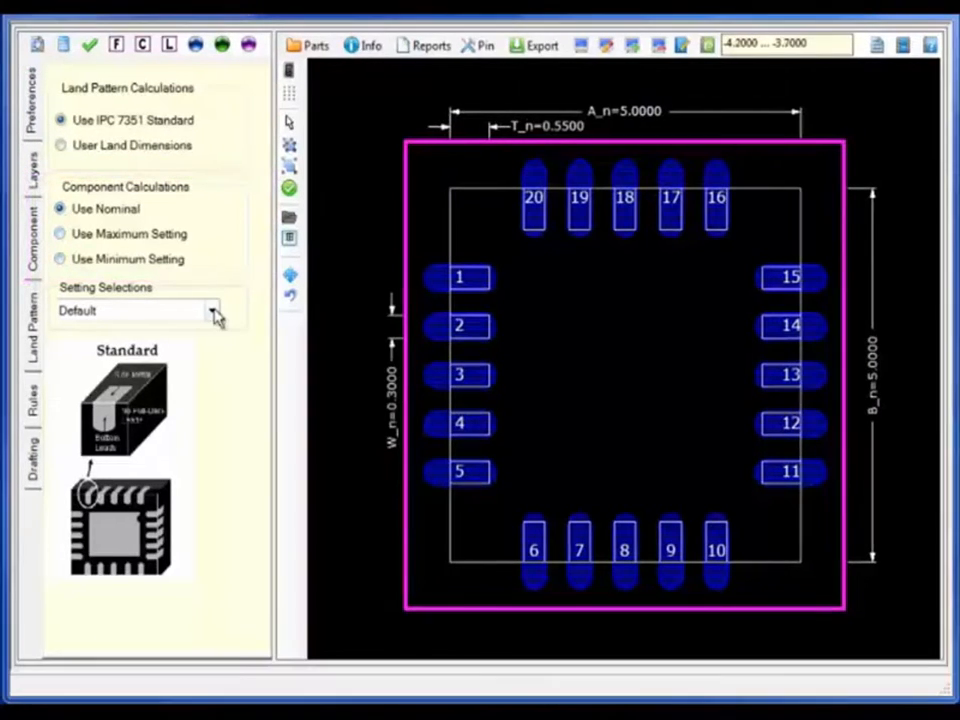
Step: Try the Fab_Process_1 setting selection and return to Default
left_click(212, 312)
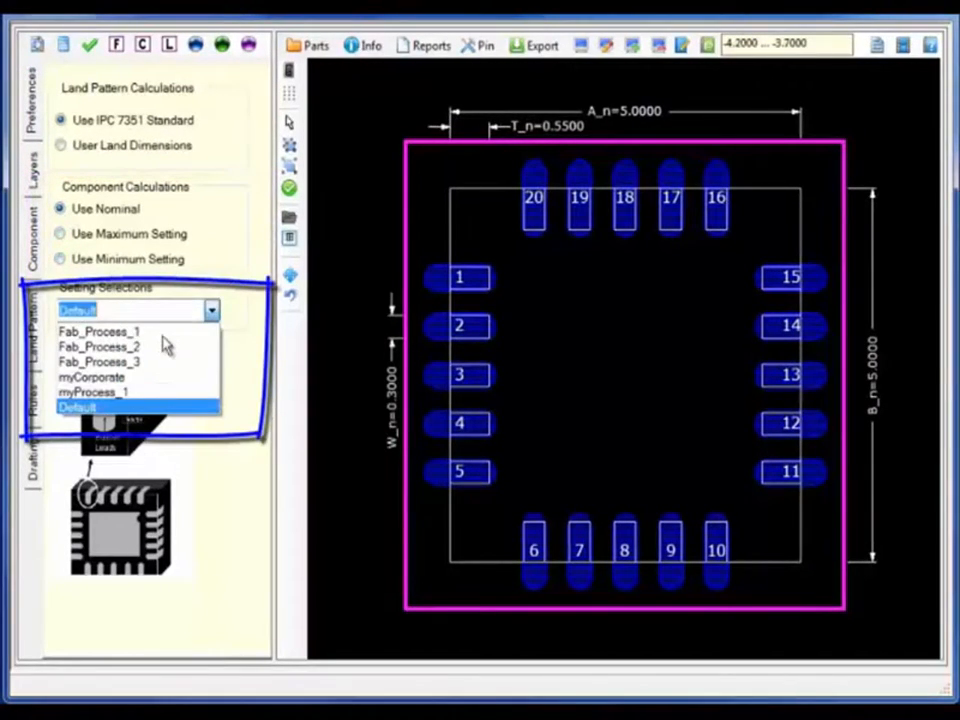
left_click(163, 336)
left_click(212, 311)
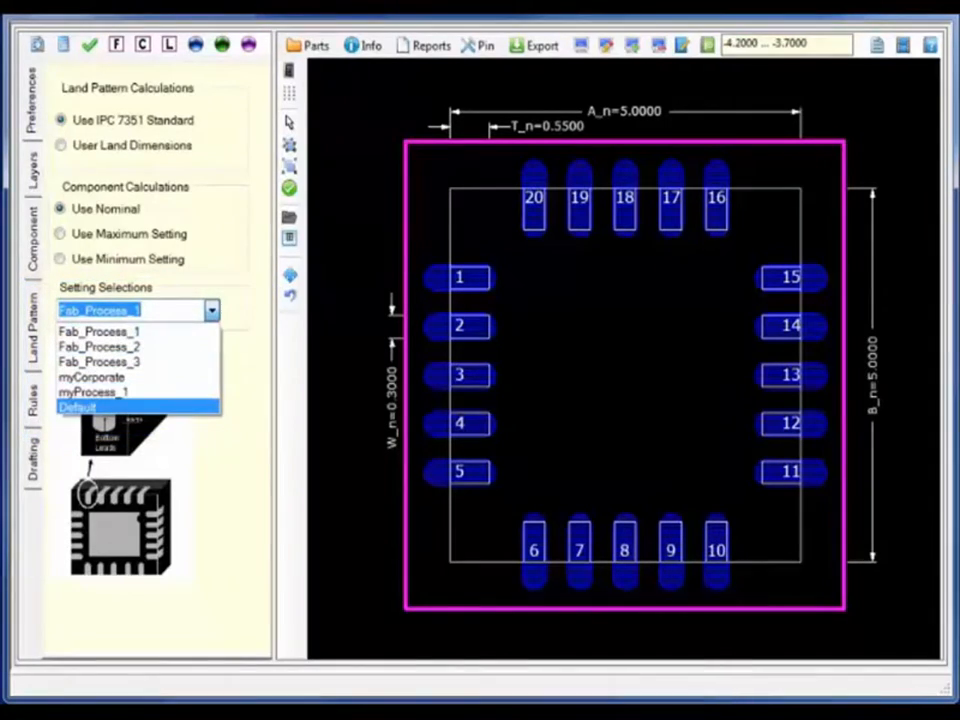
Step: Display the component parameters of the QFN part
left_click(33, 240)
left_click(33, 240)
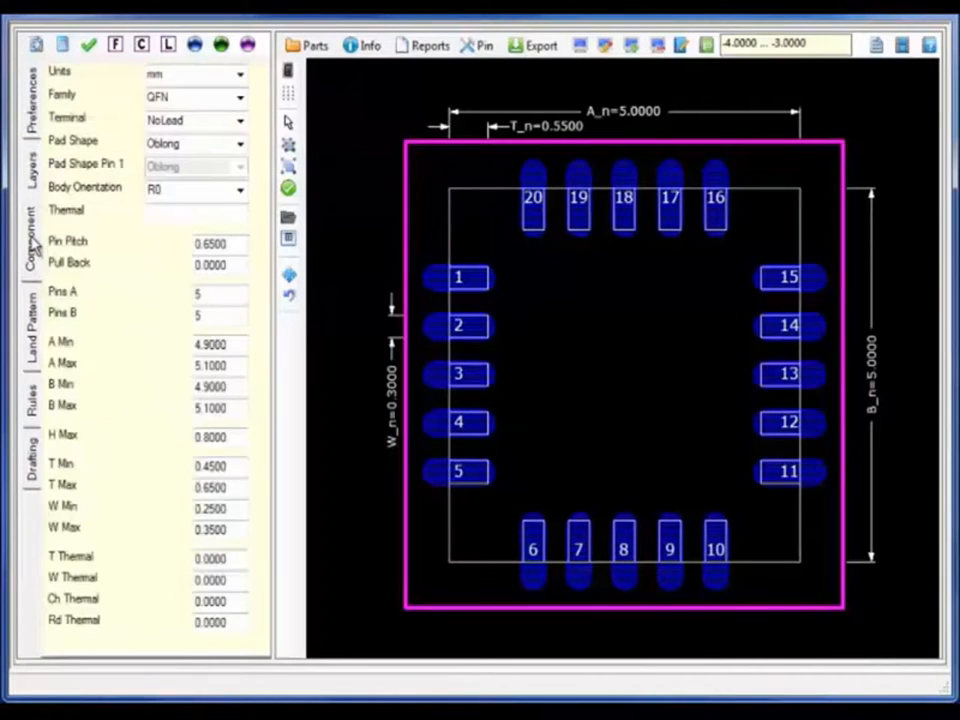
Step: Set both Pins A and Pins B of the QFN to 6 and recalculate the land pattern
key("BackSpace")
type("6")
left_click(210, 318)
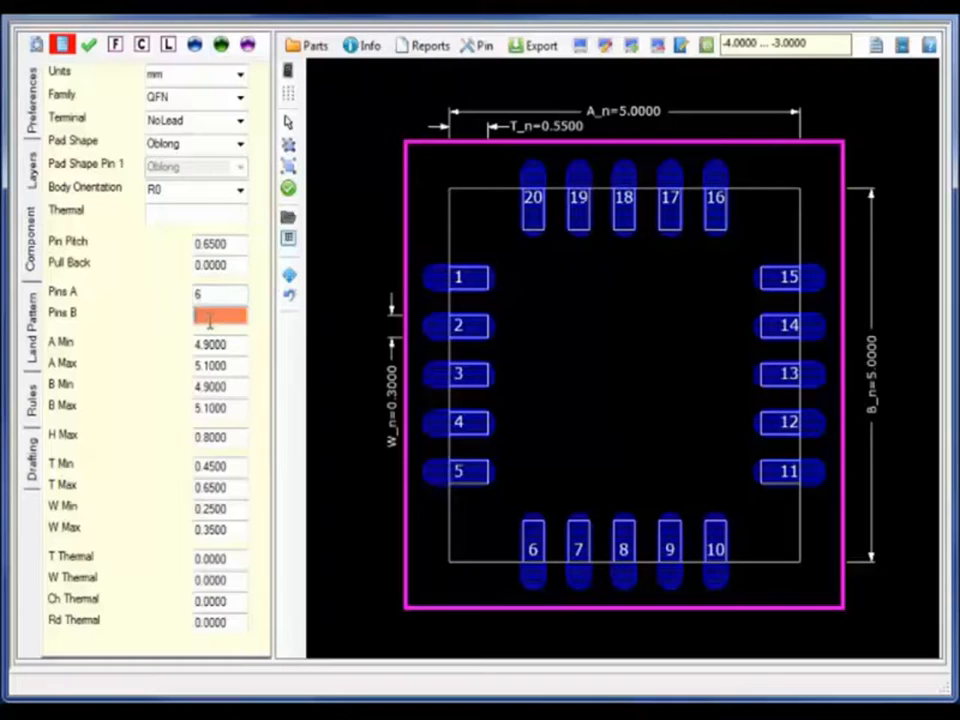
type("6")
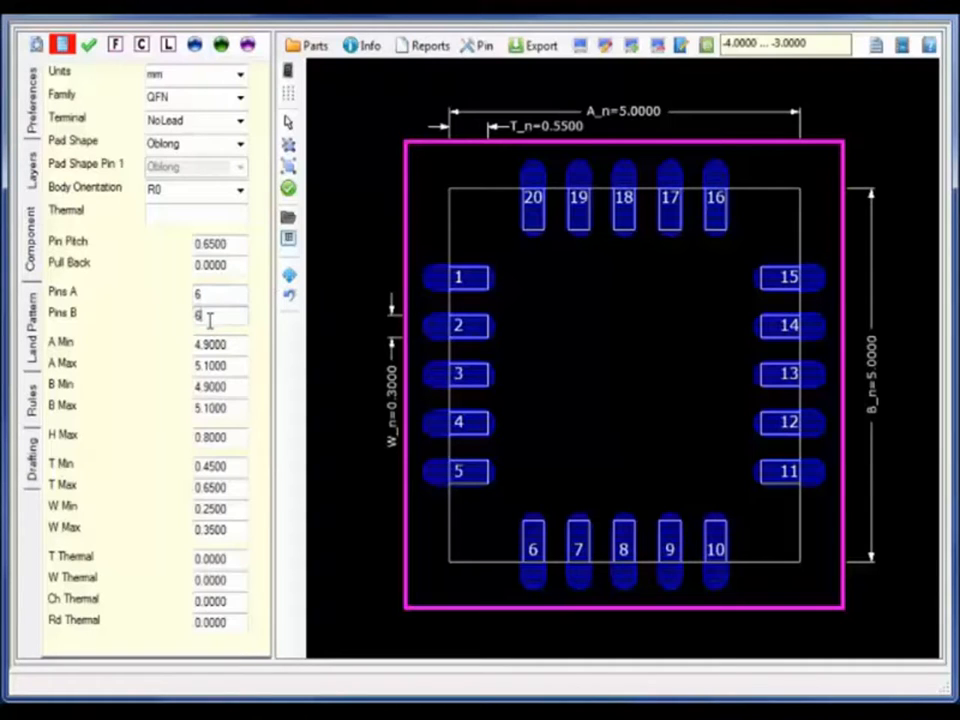
left_click(62, 44)
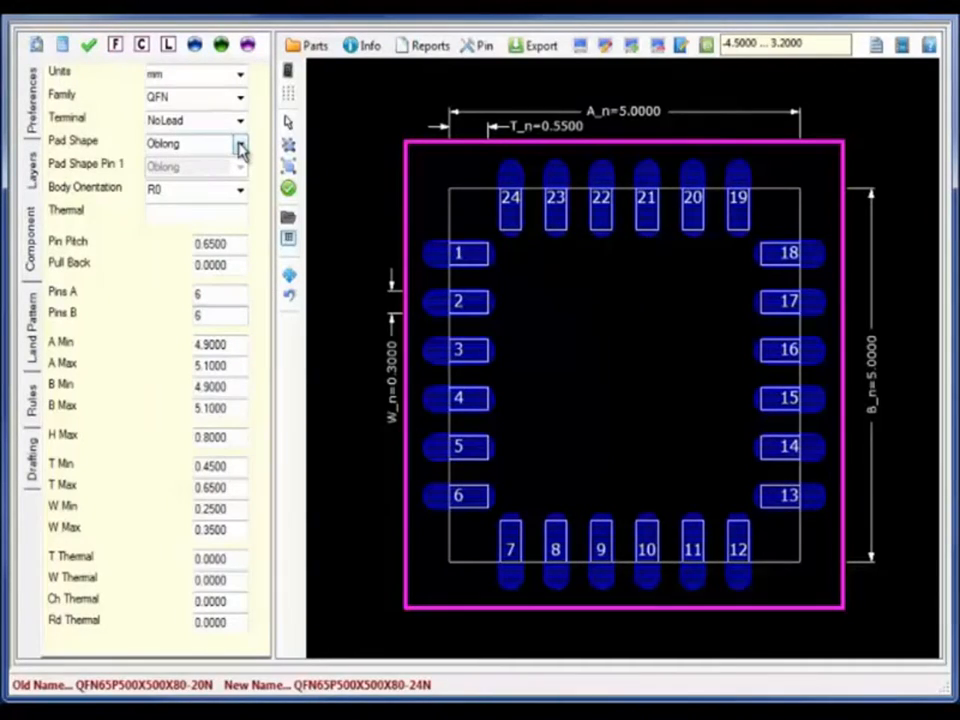
Step: Change the pad shape to Rectangle, recalculate, and acknowledge the DRC message
left_click(241, 146)
left_click(170, 162)
left_click(62, 44)
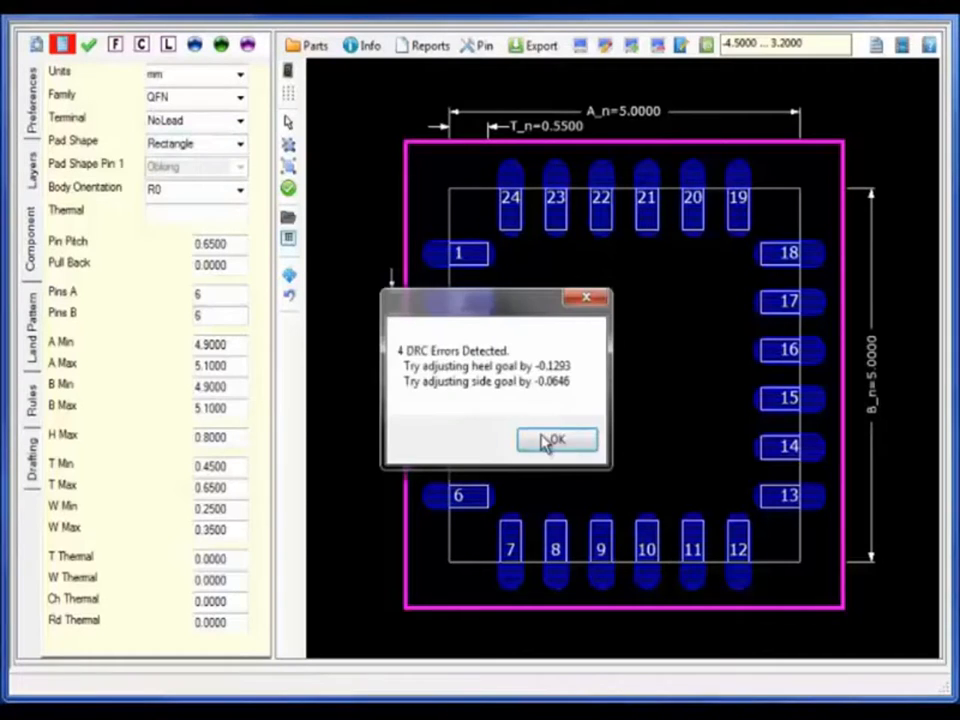
left_click(553, 441)
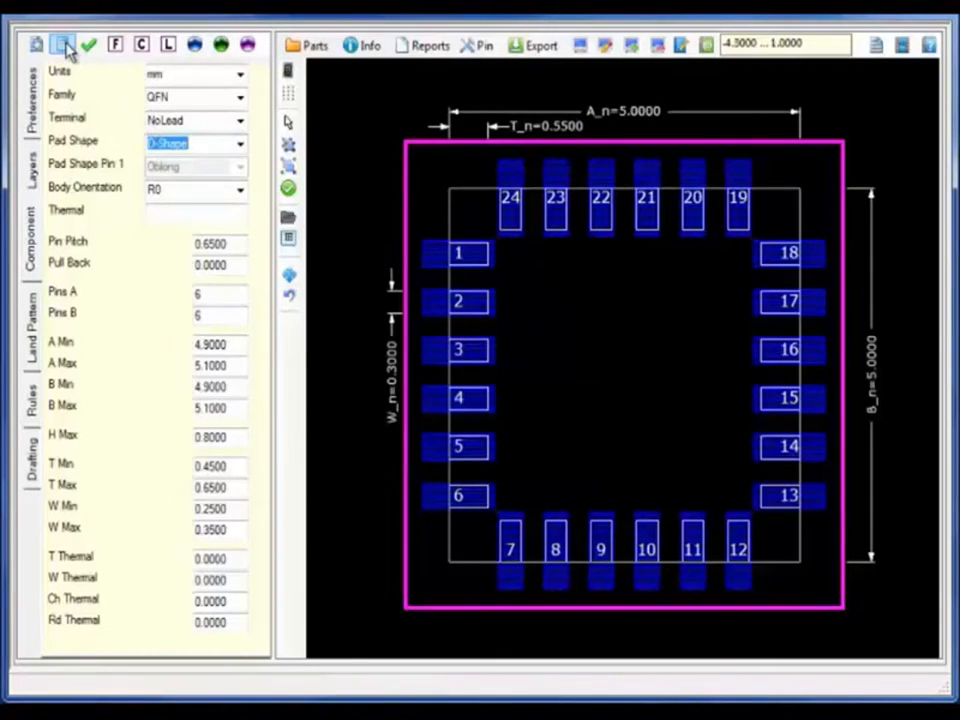
Step: Try the D-Shape pads in a recalculation and restore the pad shape to Rectangle
left_click(66, 48)
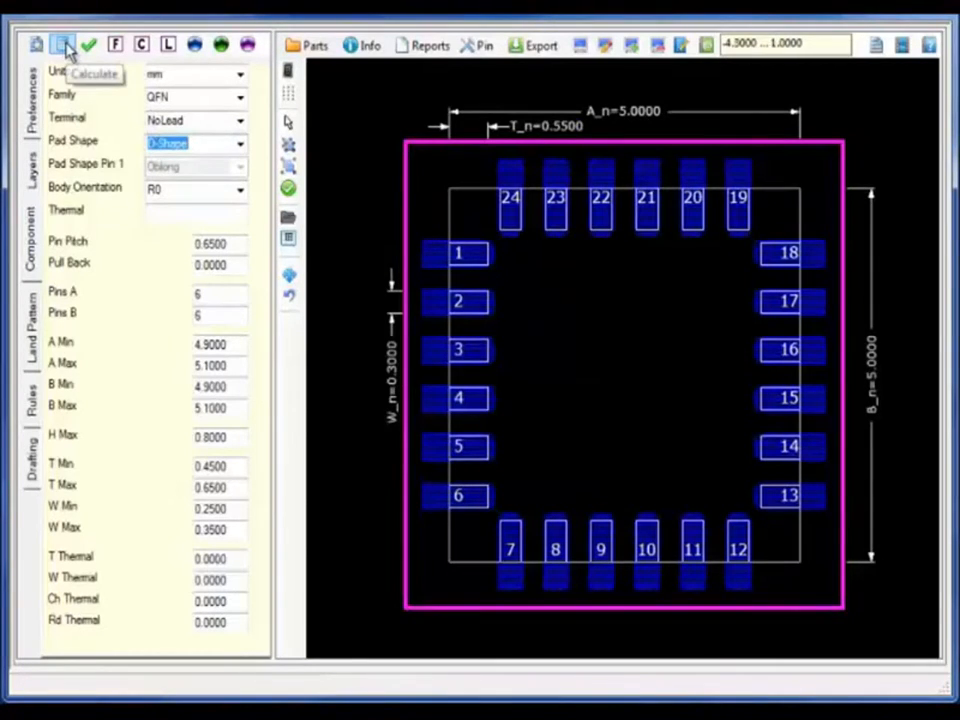
left_click(241, 145)
left_click(216, 163)
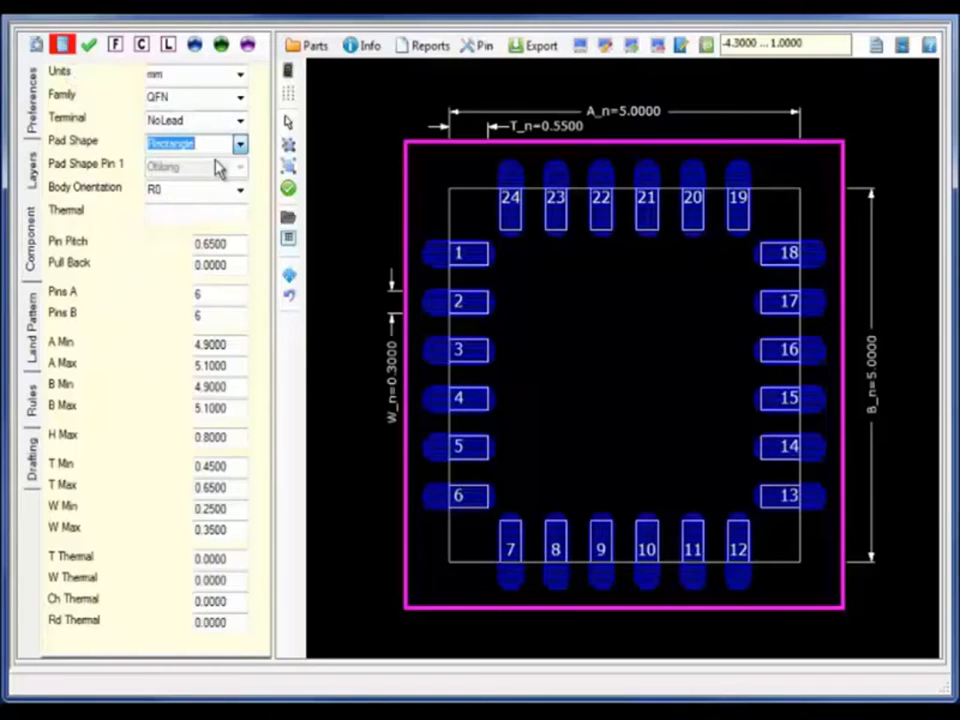
left_click(64, 44)
Step: Review the land pattern parameters, return to the component parameters, and set the nominal A dimension to 5.4 mm
left_click(32, 312)
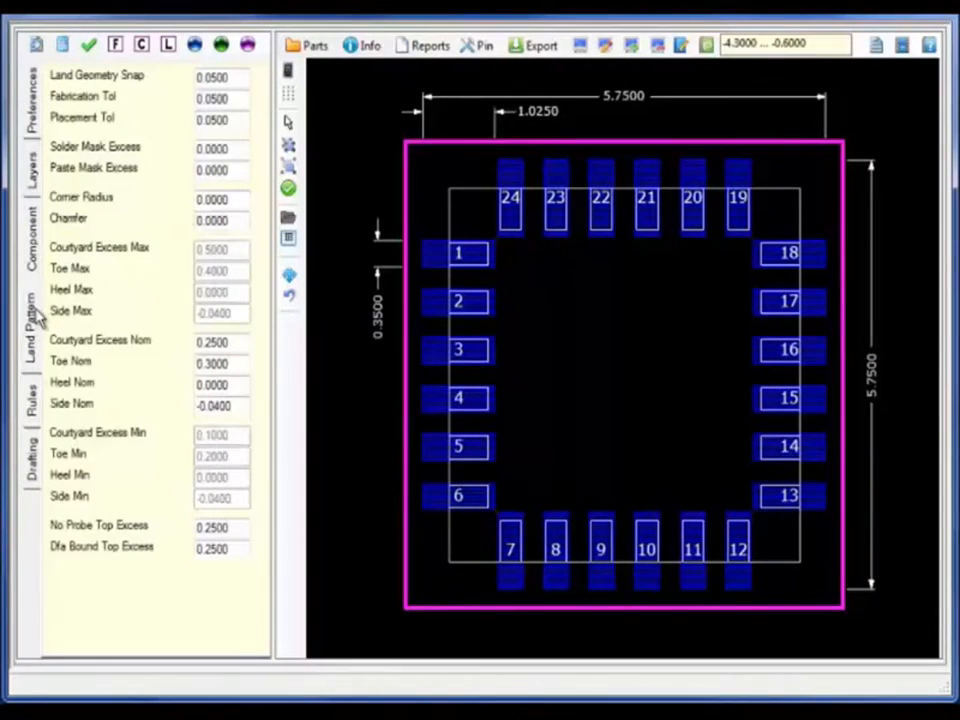
left_click(31, 240)
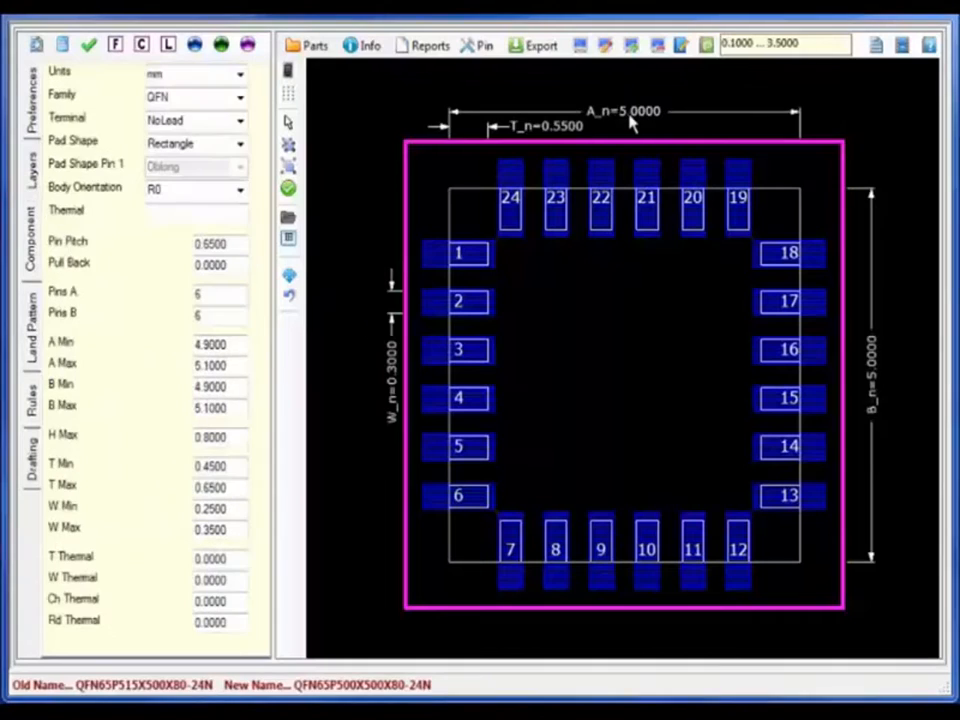
left_click(629, 113)
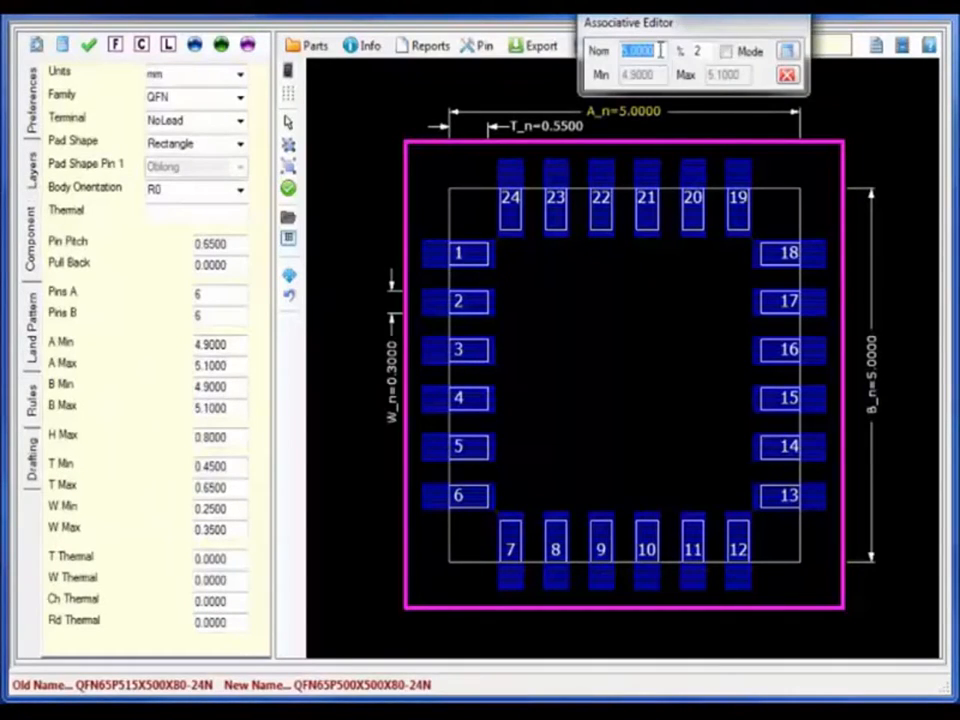
type("5.4")
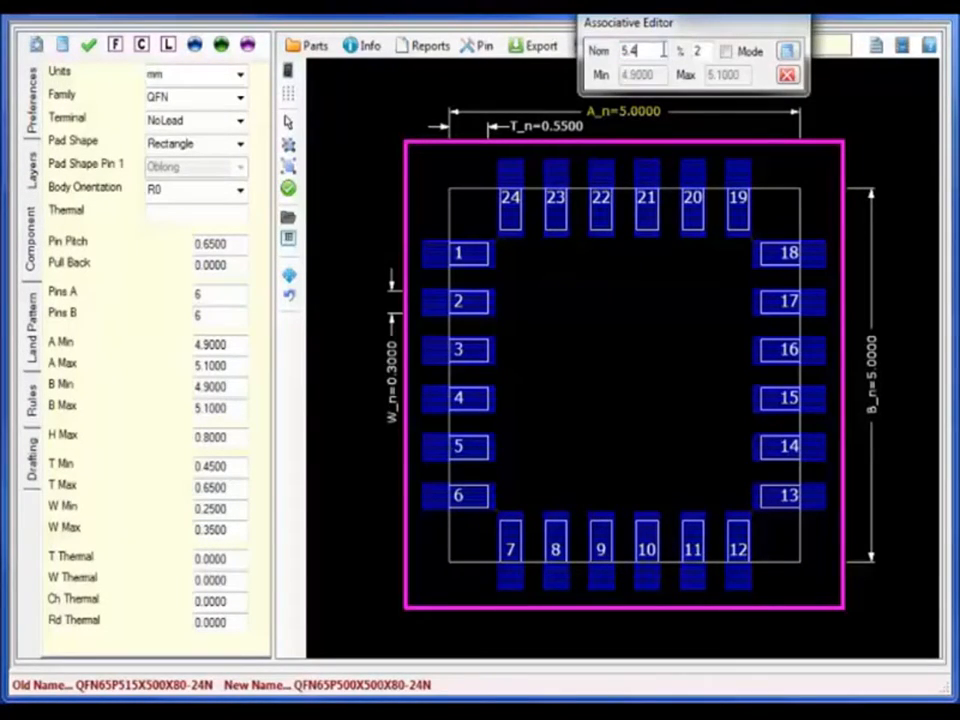
left_click(789, 50)
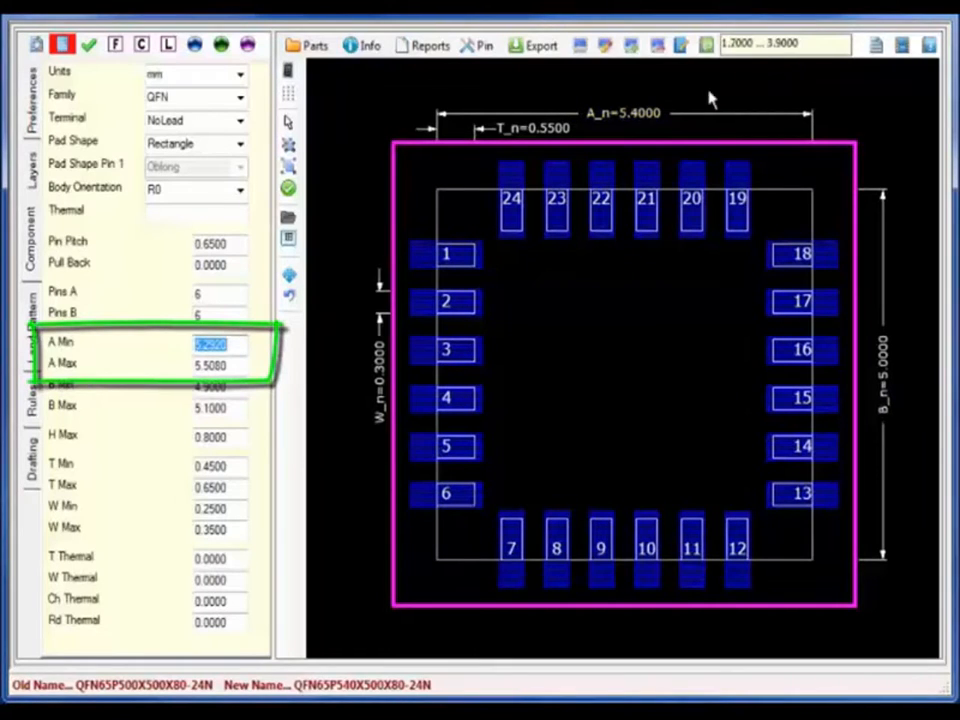
Step: Try the minimum and maximum entry mode for the A dimension, restore nominal entry, and leave the Associative Editor
left_click(645, 116)
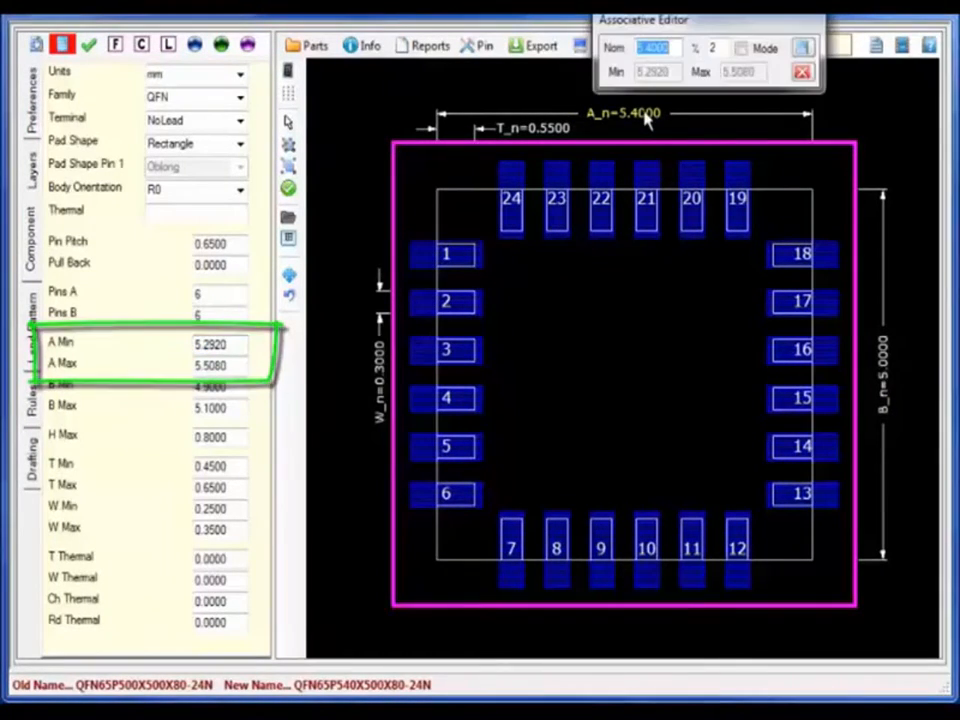
left_click(741, 49)
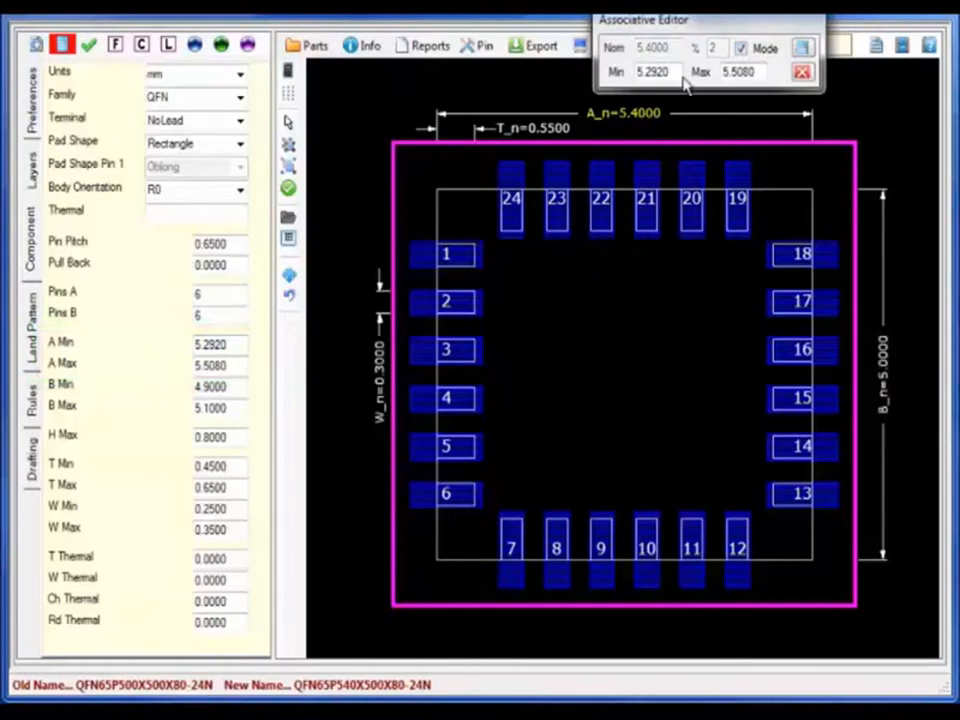
left_click(742, 49)
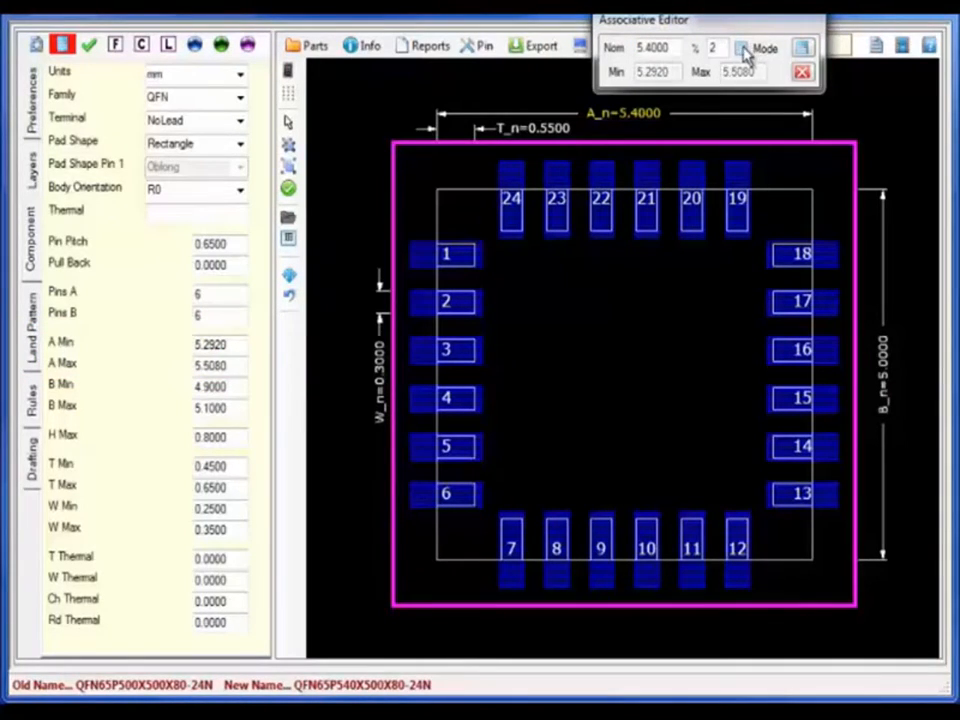
left_click(802, 75)
Step: Set the nominal B dimension to 5.4 mm in the Associative Editor and recalculate
left_click(884, 392)
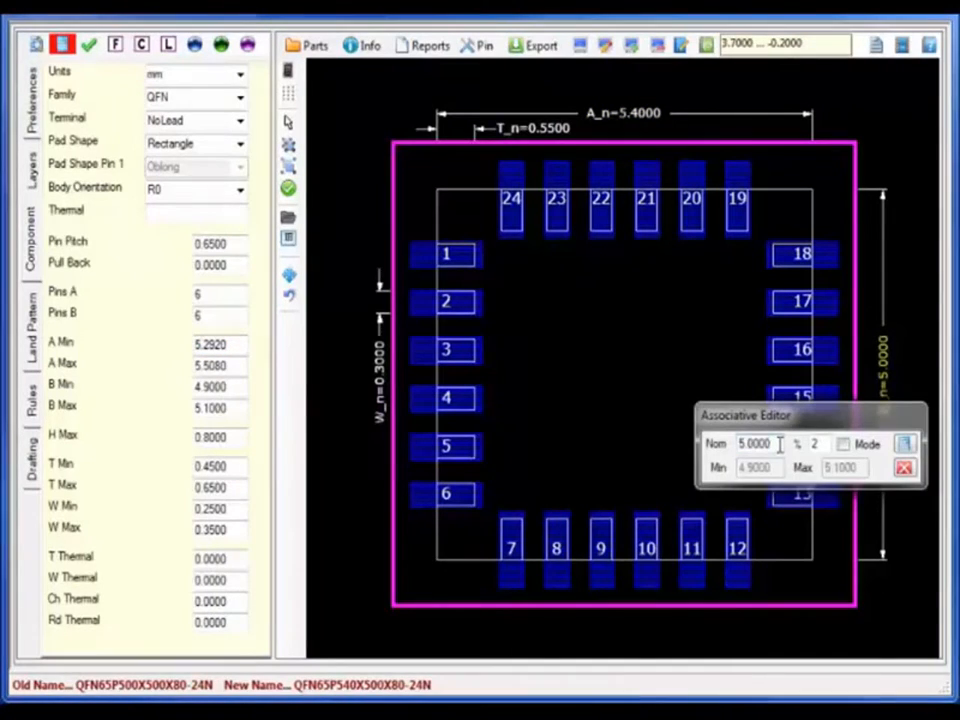
double_click(779, 446)
type("5.4")
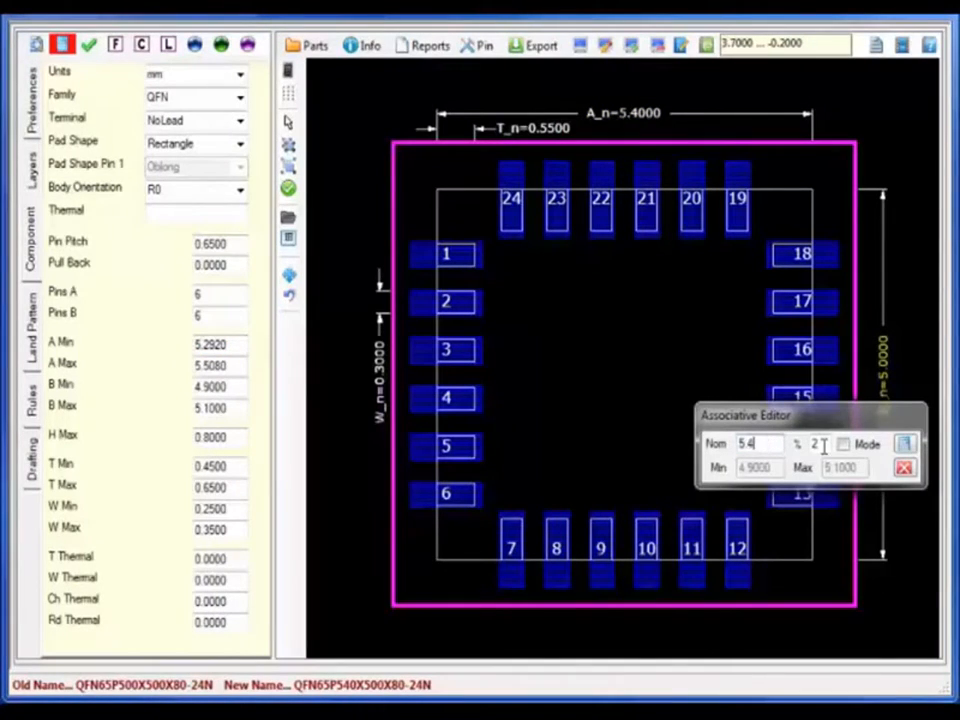
left_click(903, 445)
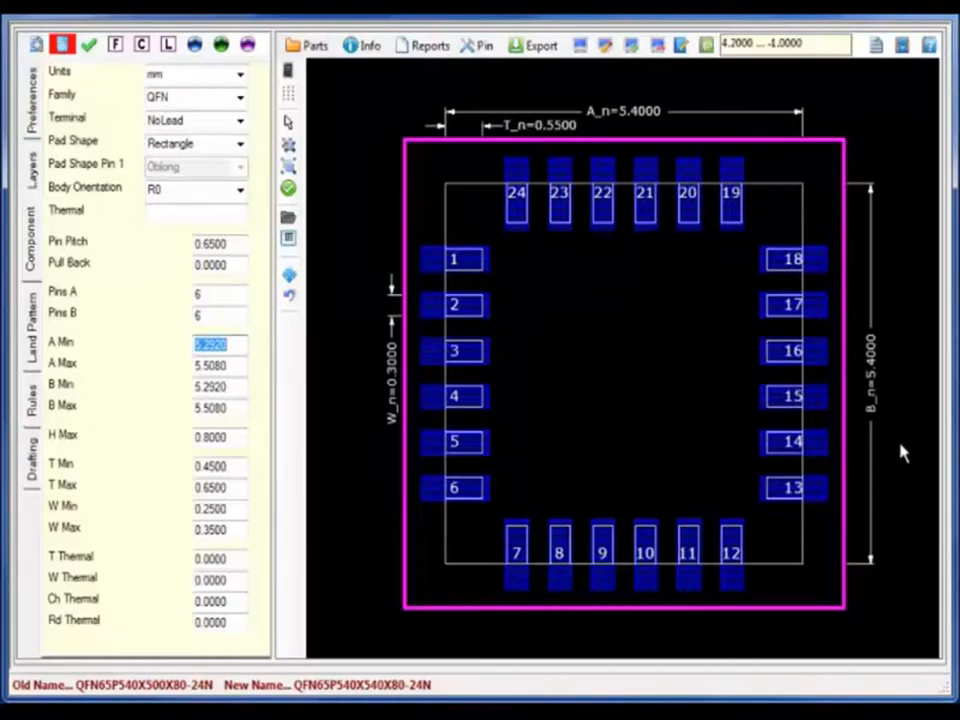
Step: Add a thermal pad with T Thermal and W Thermal 2.8 and Ch Thermal and Rd Thermal 0.5, and recalculate
left_click(229, 559)
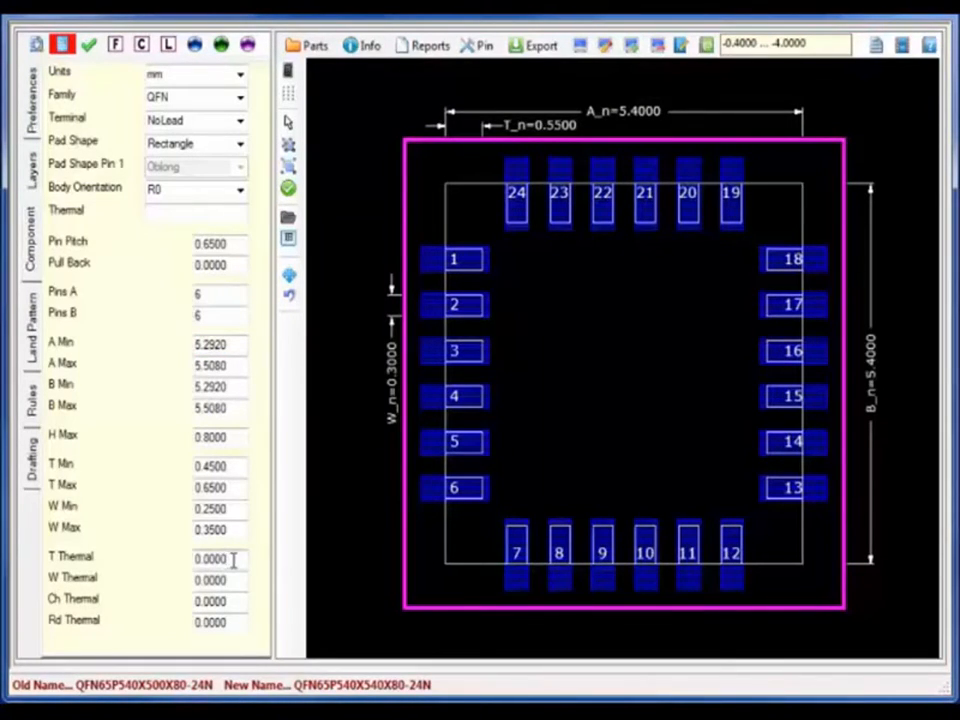
double_click(233, 559)
type("2")
key("Tab")
type("2.8")
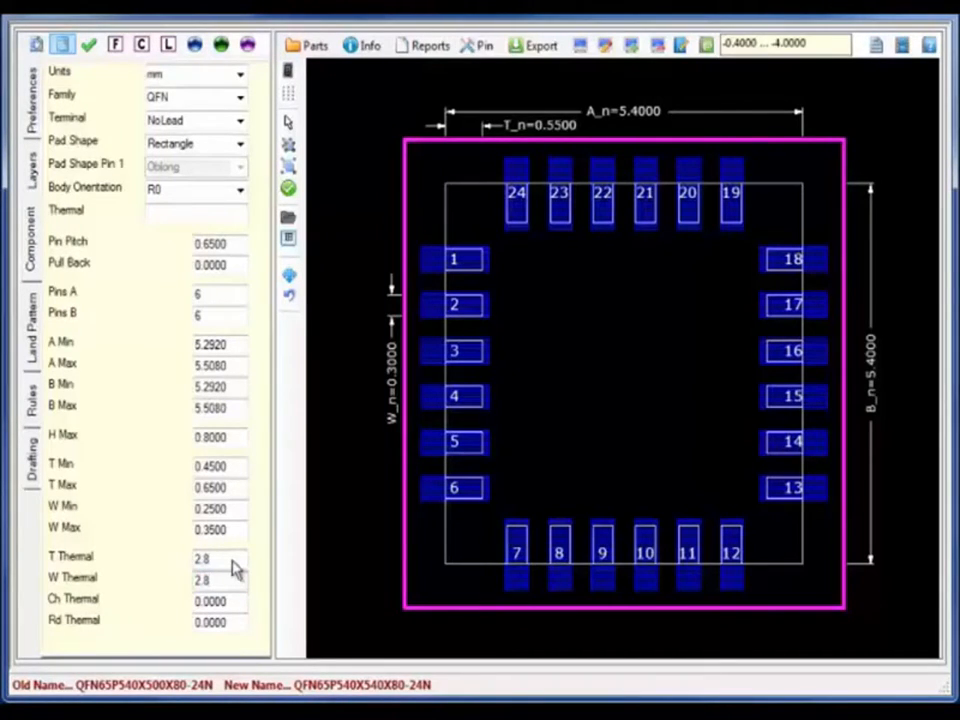
key("Return")
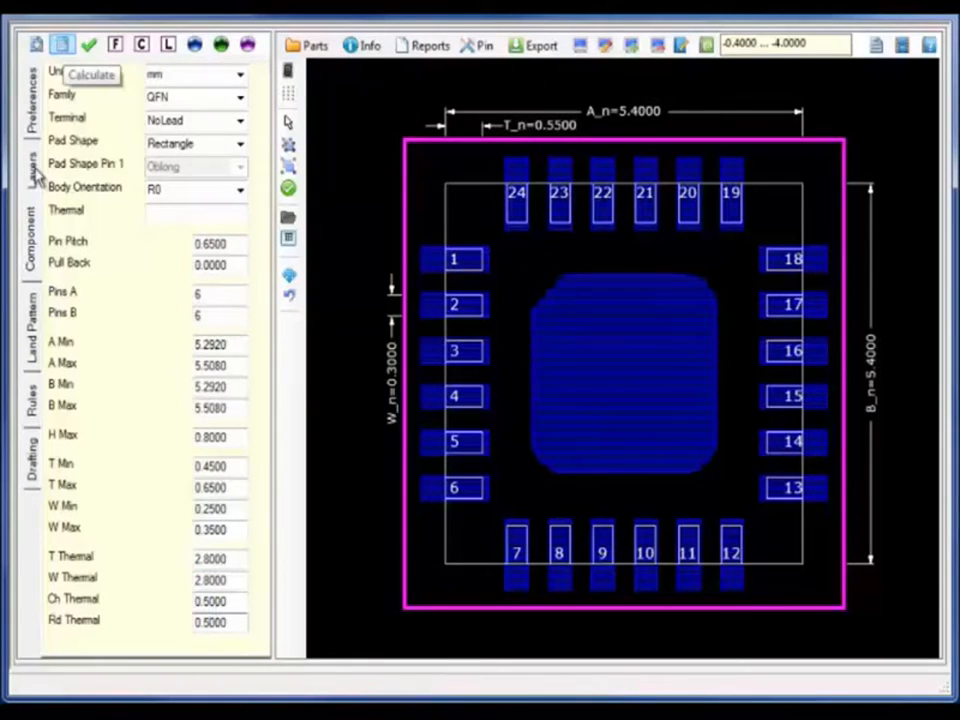
Step: Show the solder_mask_top layer over the QFN pads to inspect it, and hide it again
left_click(33, 170)
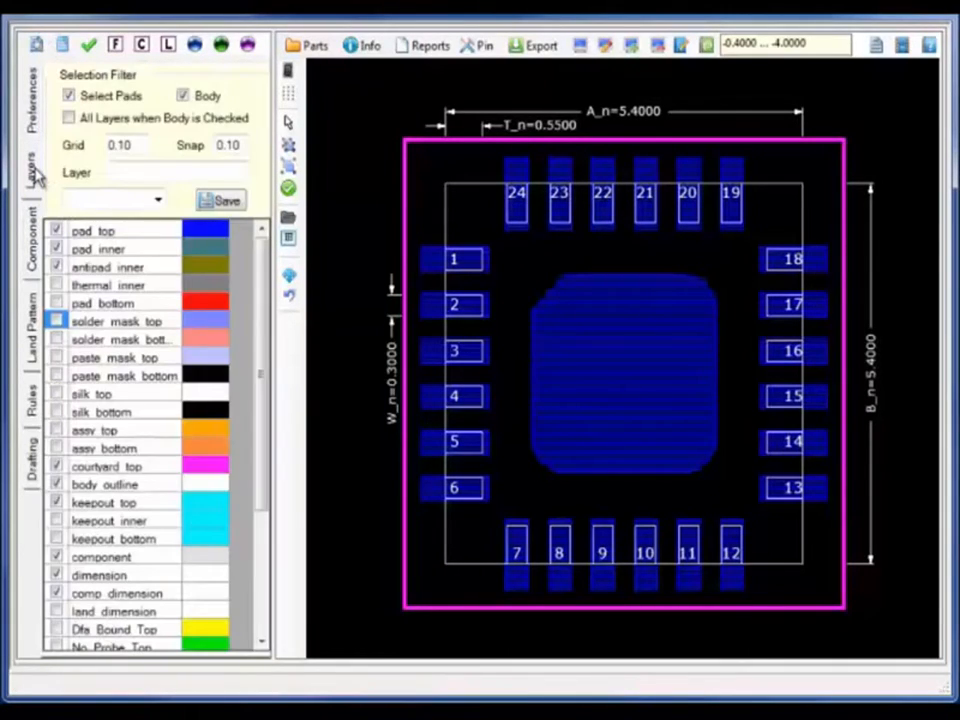
left_click(56, 321)
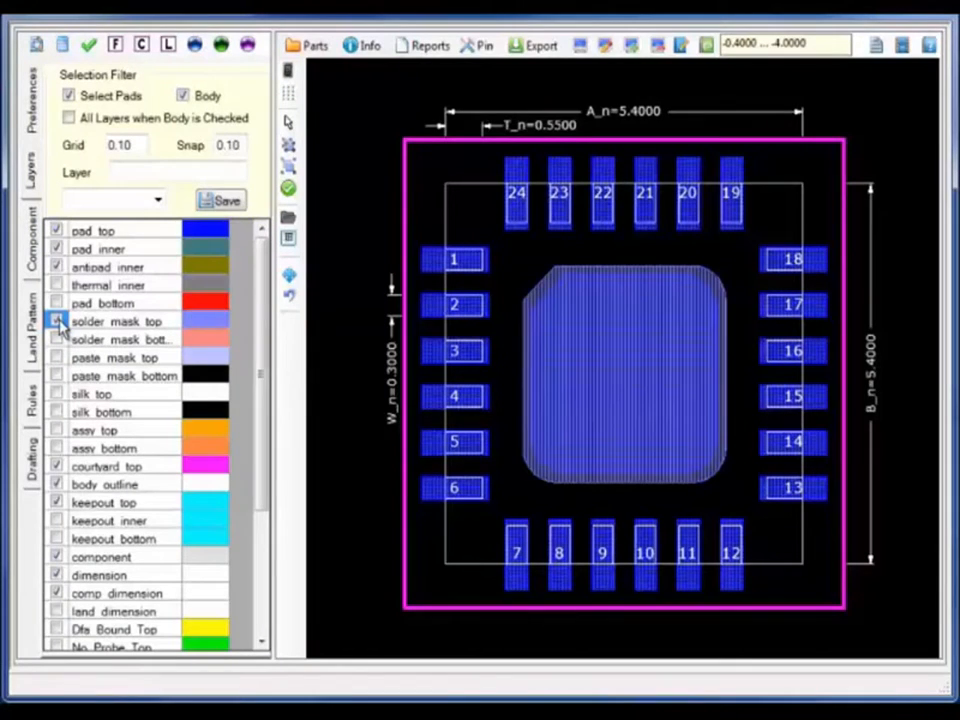
left_click(57, 321)
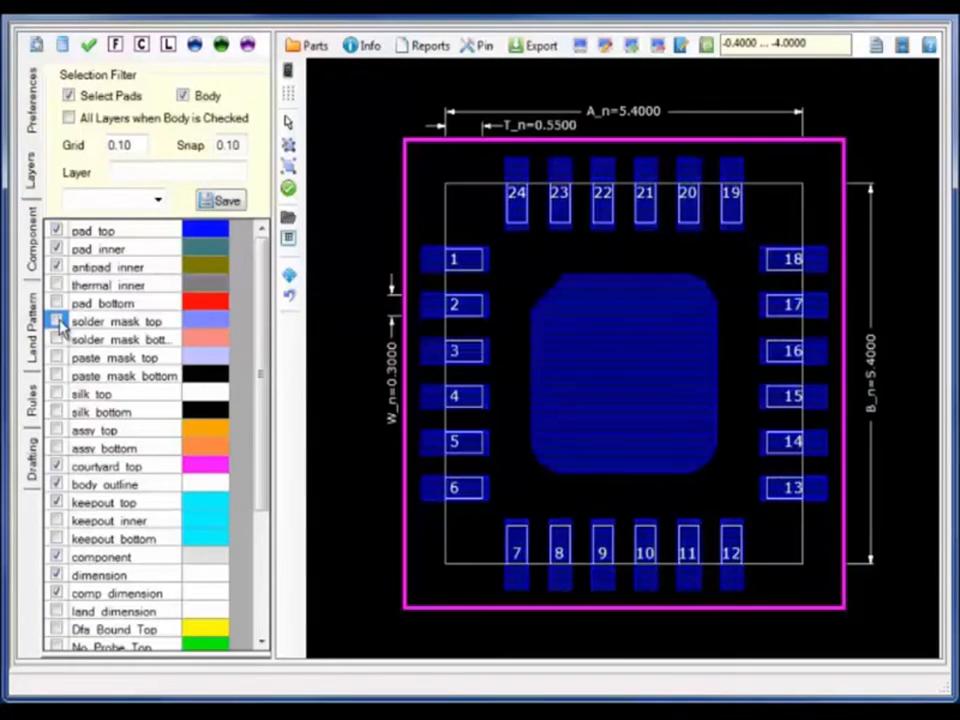
Step: Build the sq25_2x4 paste mask pattern from CheckerBoard_20 on the thermal pad with the Thermal Pad Calculator
left_click(484, 46)
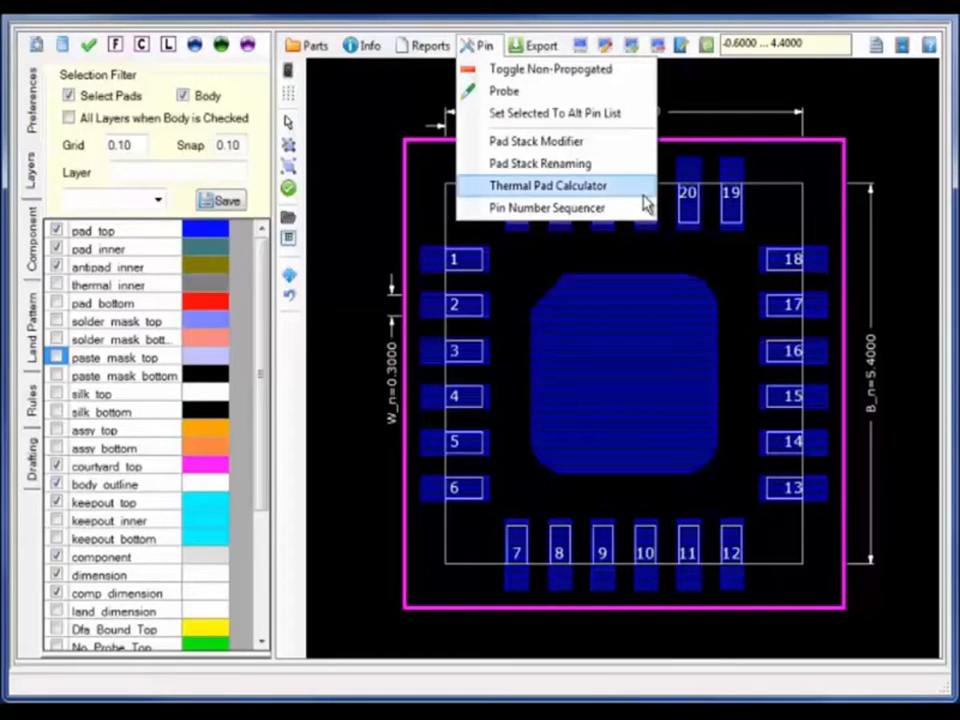
left_click(644, 194)
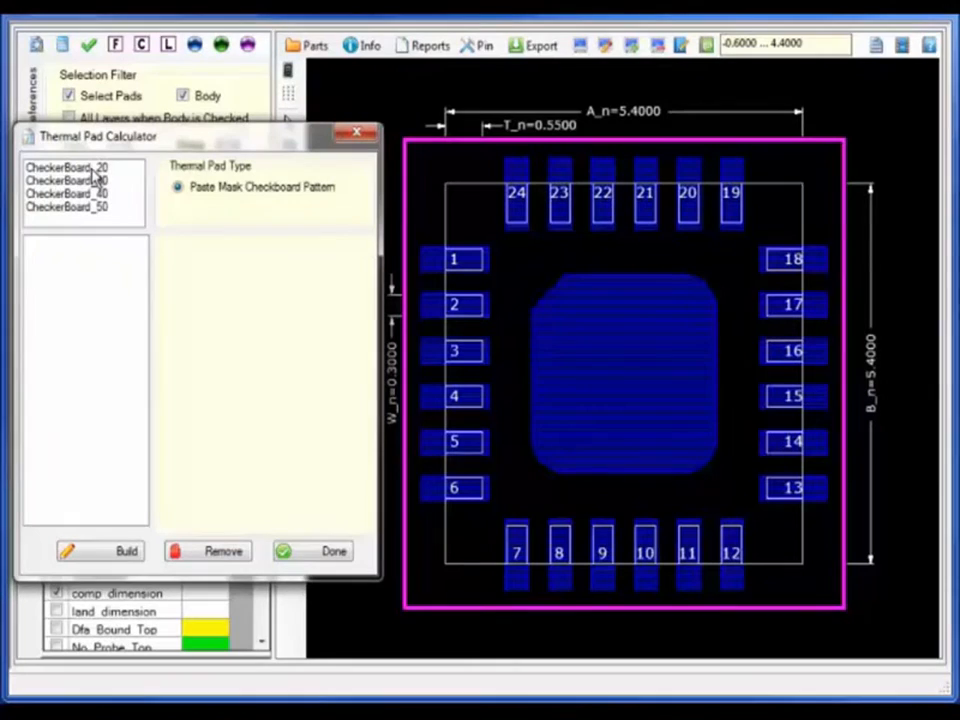
left_click(94, 169)
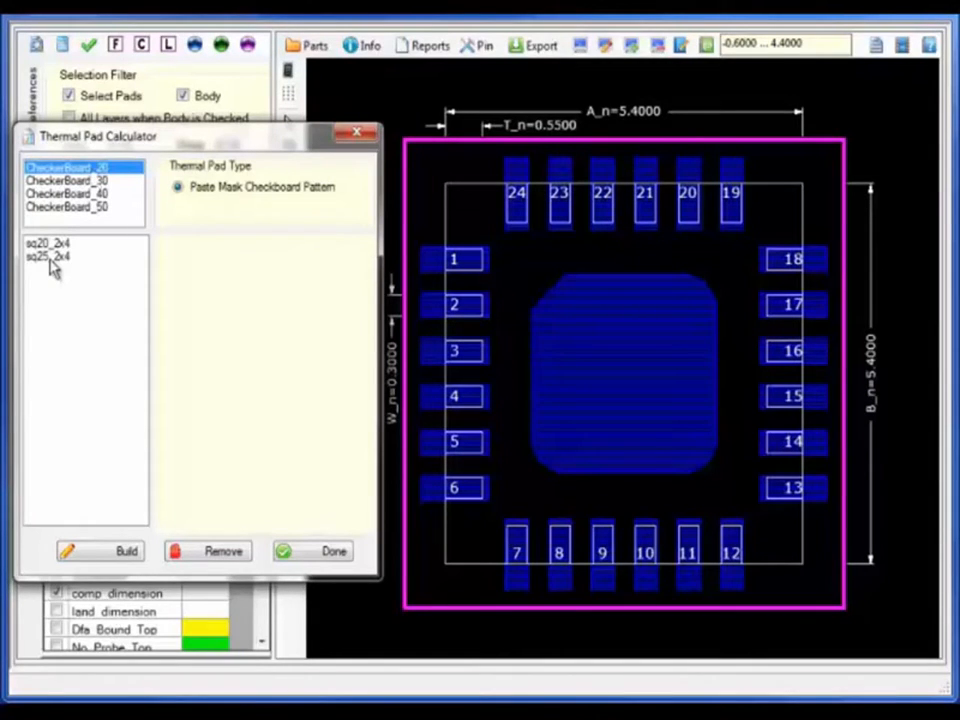
left_click(51, 258)
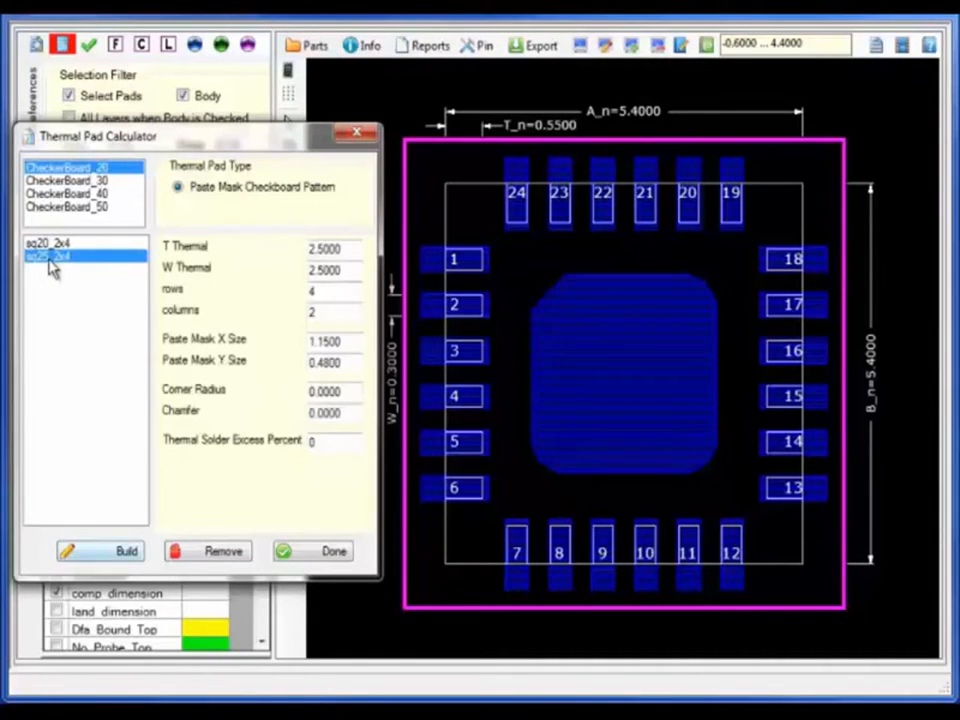
left_click(131, 553)
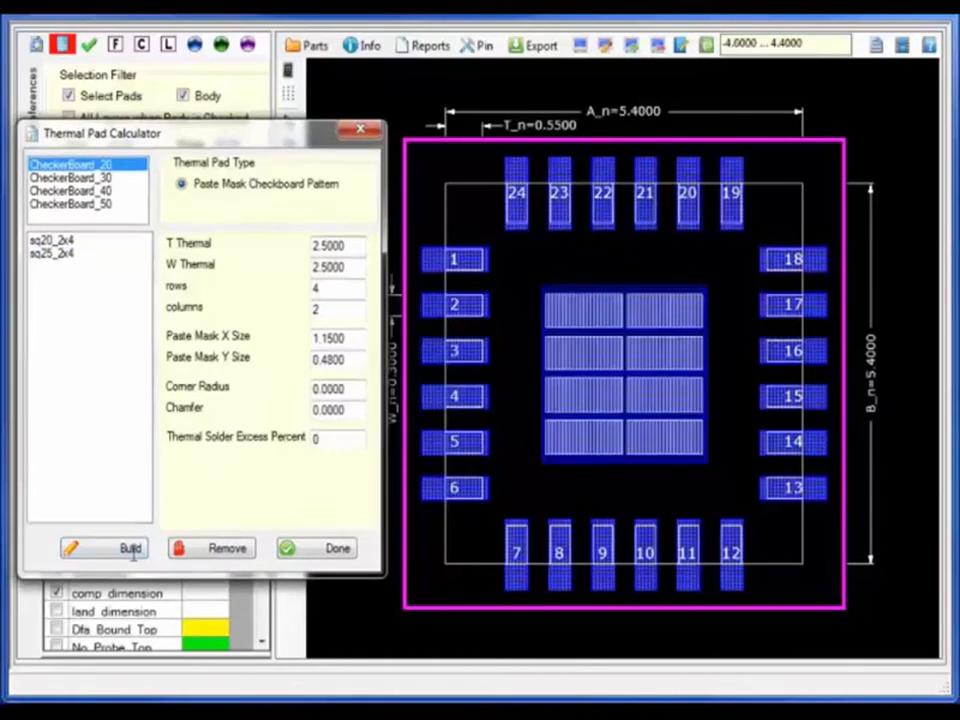
Step: Set T Thermal and W Thermal to 2.9 and Thermal Solder Excess Percent to 10, and rebuild the checkerboard pad
right_click(326, 246)
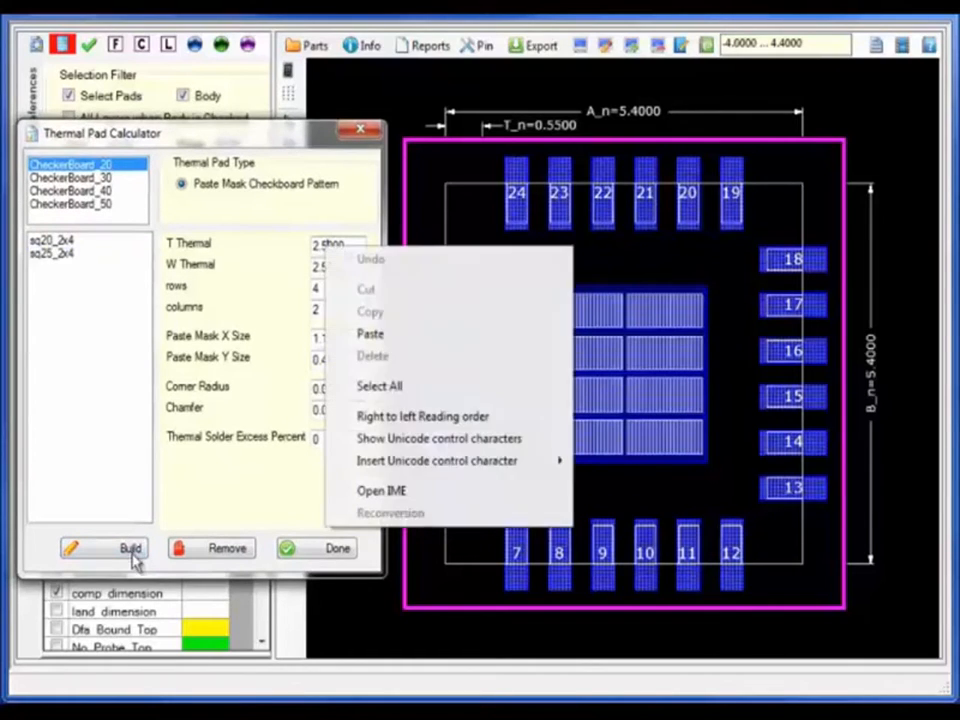
left_click(337, 439)
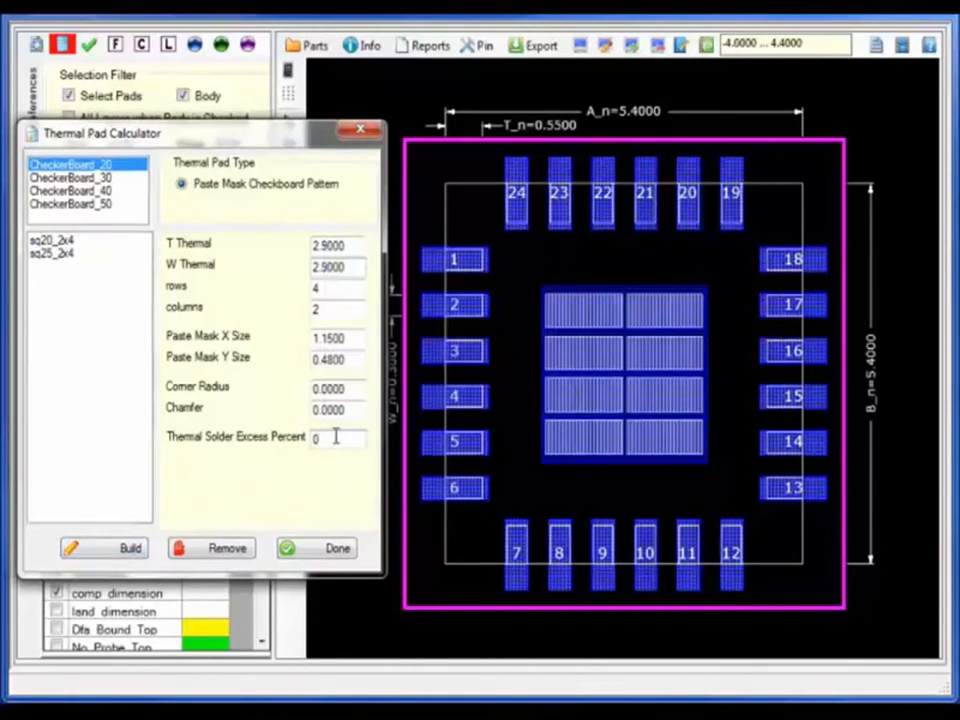
key("BackSpace")
type("1")
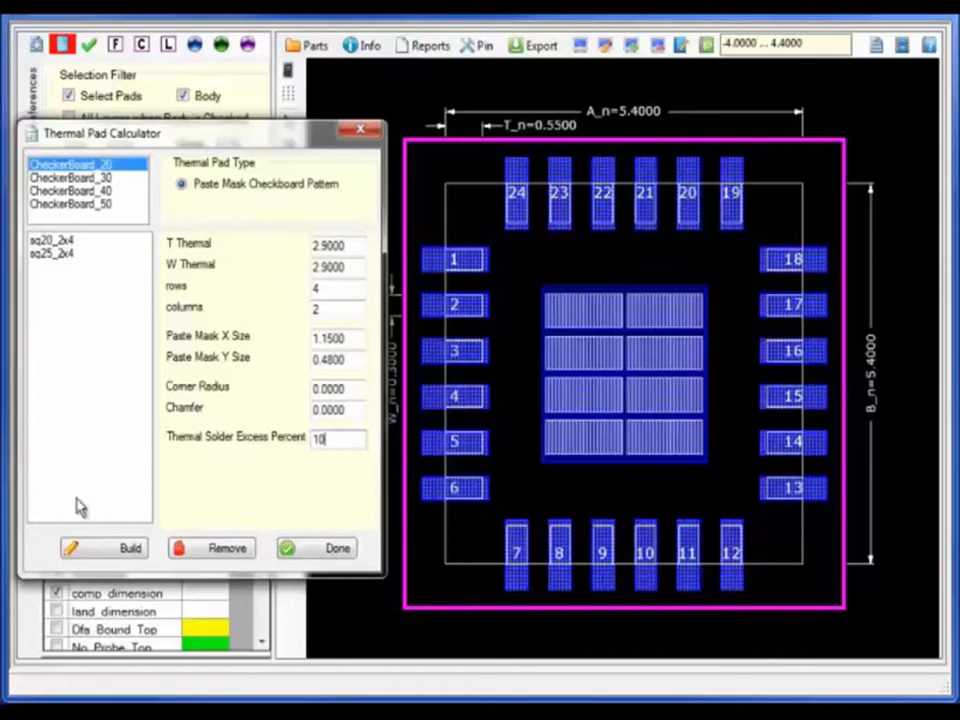
left_click(128, 548)
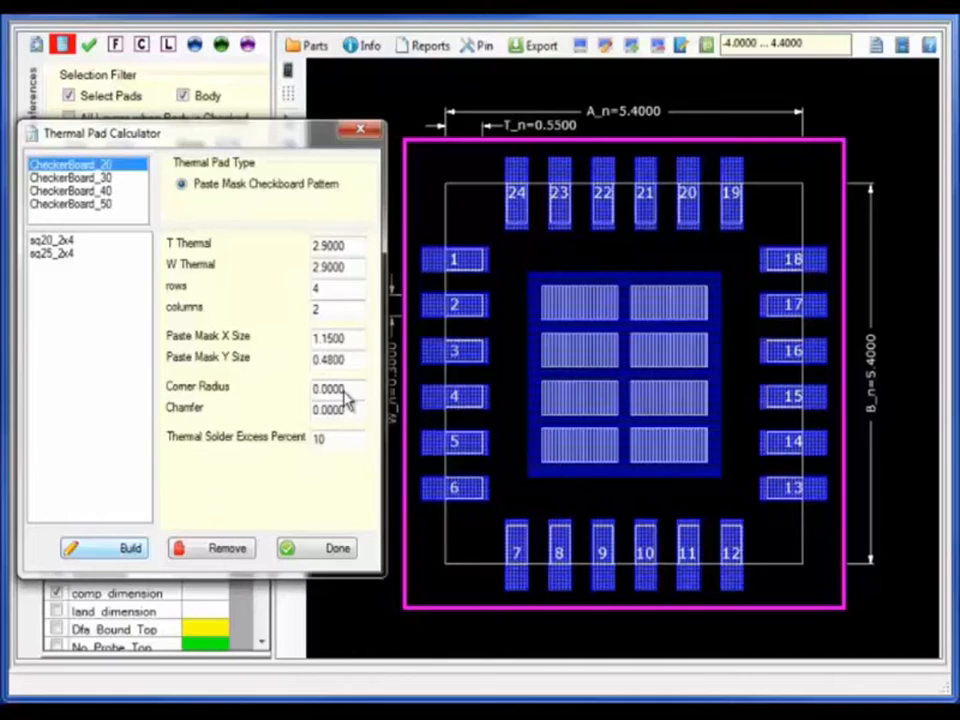
Step: Give the thermal pad a corner radius of 0.3, rebuild it, and finish the Thermal Pad Calculator
left_click(344, 390)
type("0.3")
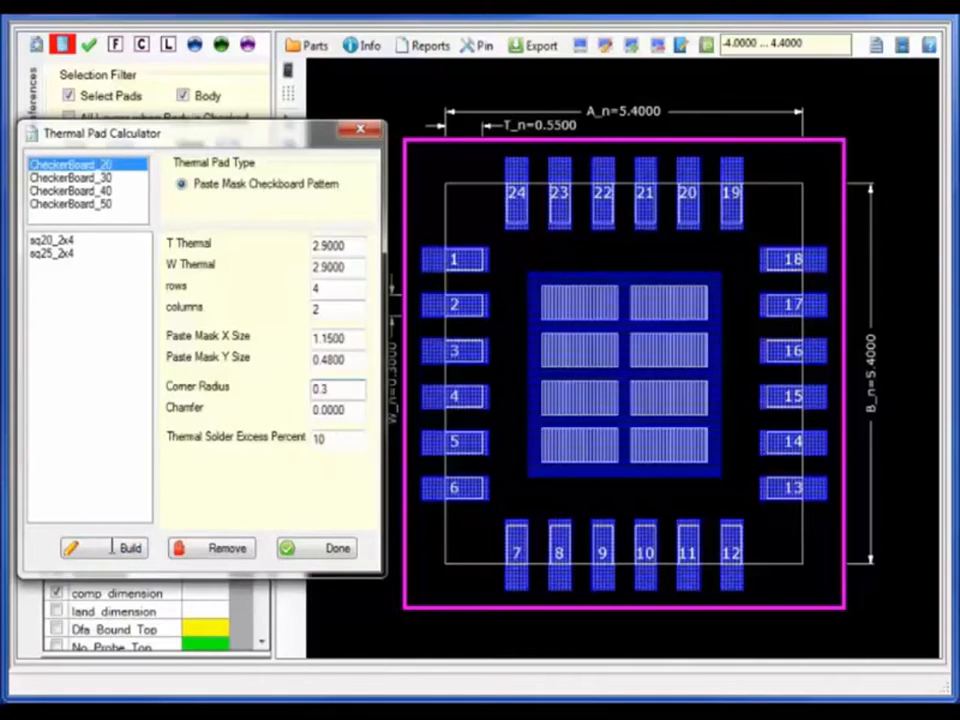
left_click(114, 550)
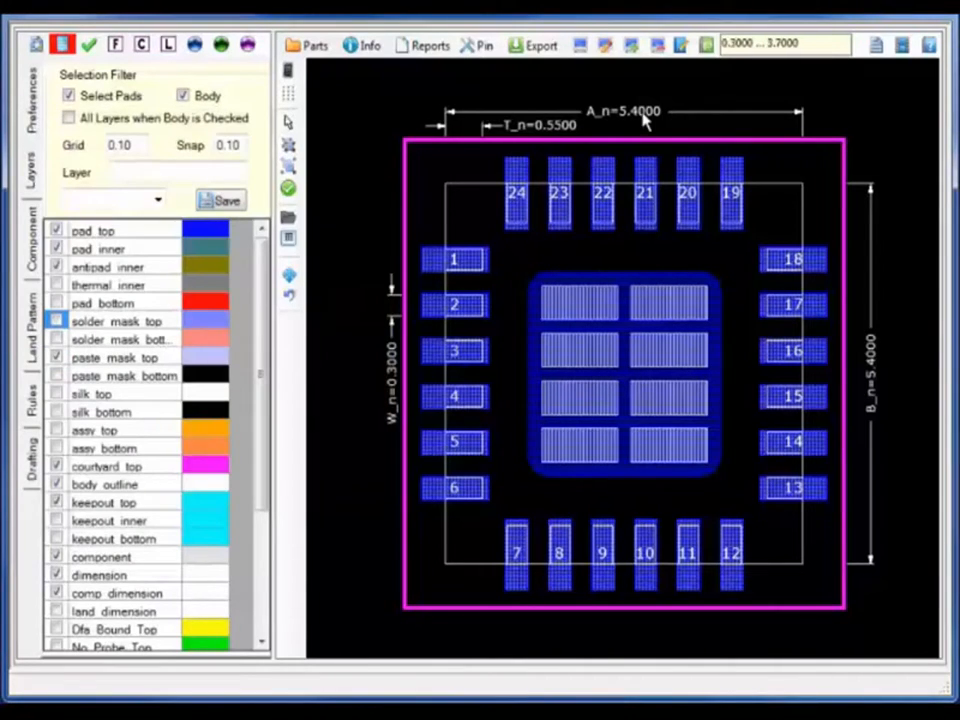
Step: Set the QFN body dimensions A_n and B_n to a nominal 5.0 each and dismiss the DRC notice
left_click(645, 120)
type("5.0")
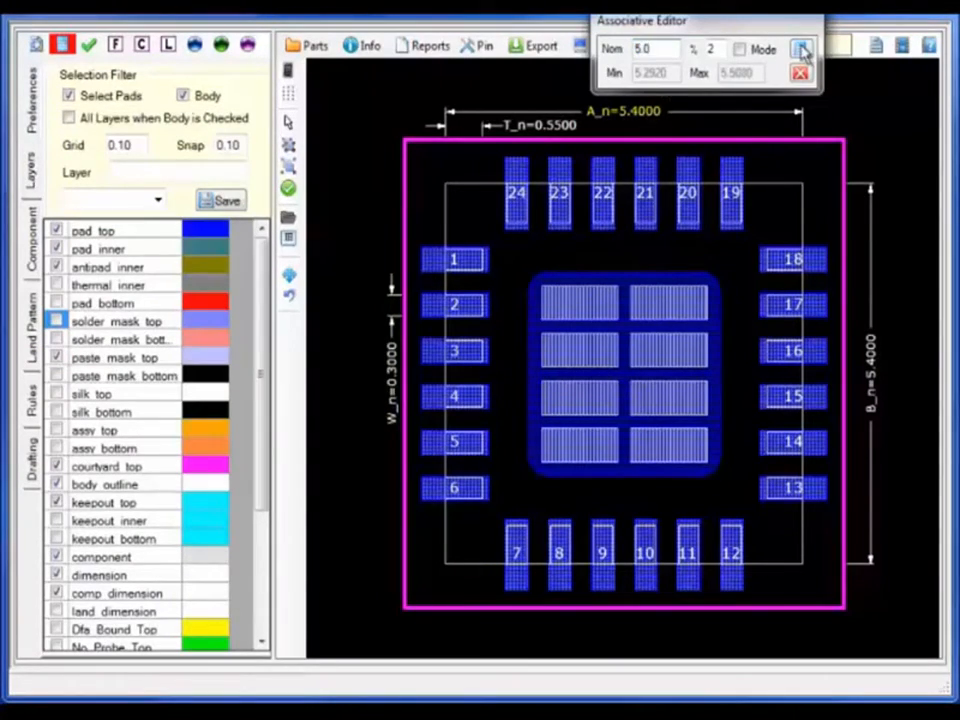
left_click(802, 50)
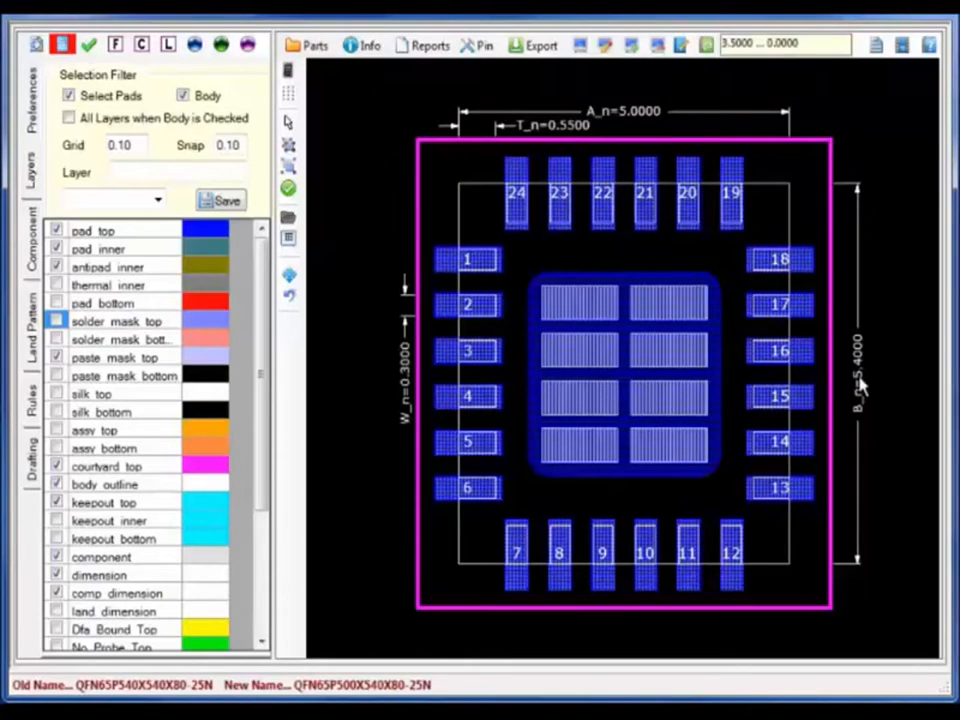
left_click(862, 388)
type("5.0")
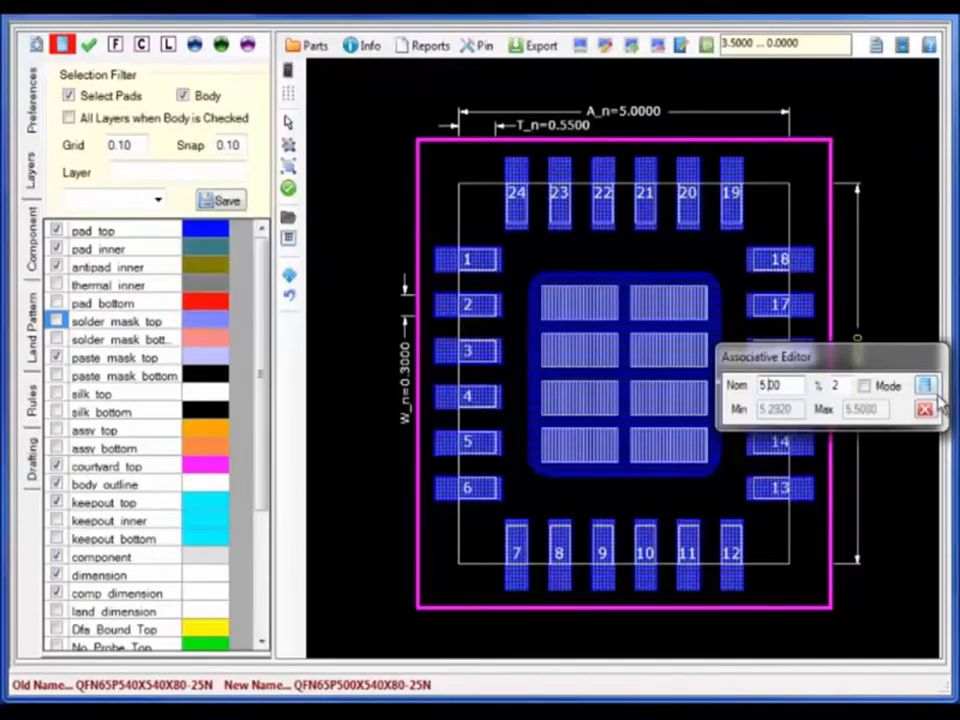
left_click(926, 386)
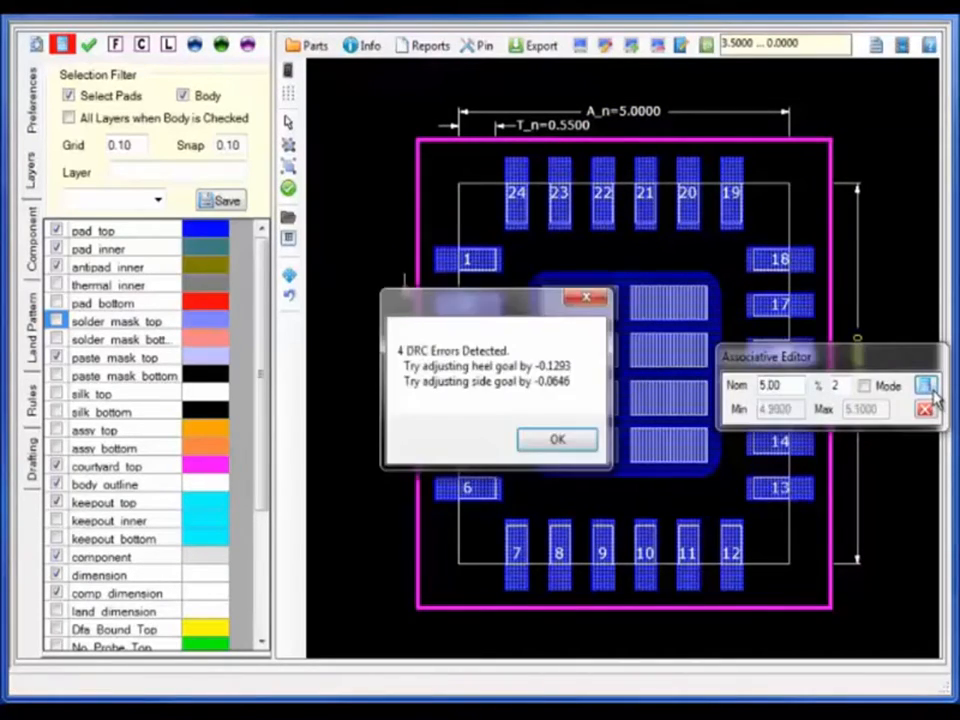
left_click(593, 445)
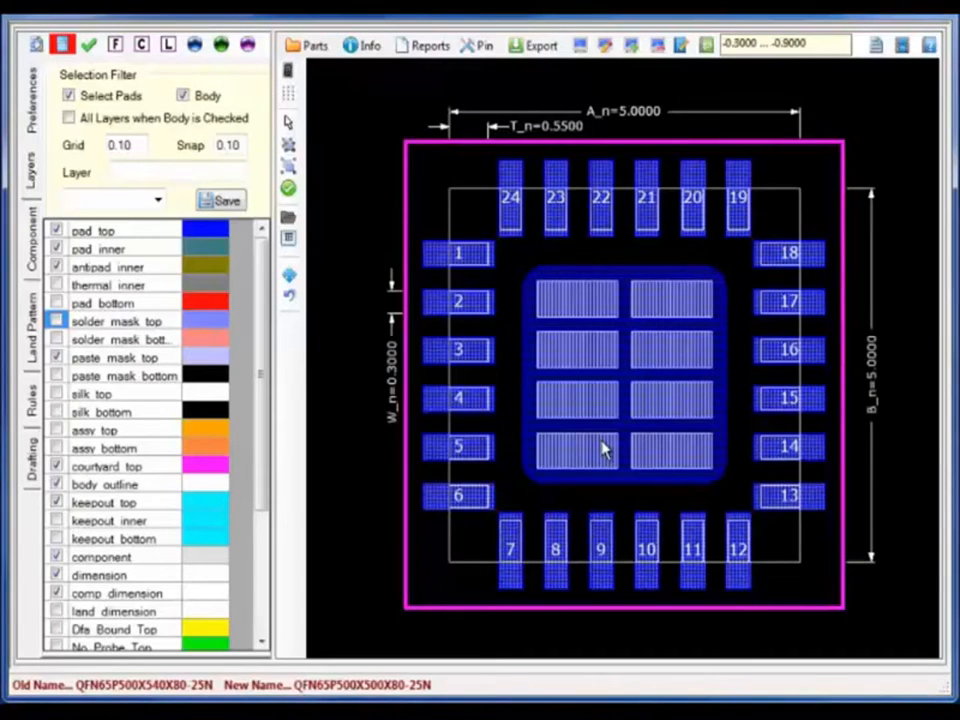
Step: Duplicate the r102_35 pad stack as r102_35_cor1 and r102_35_cor2 in the Pad Stack Form
left_click(484, 47)
left_click(606, 148)
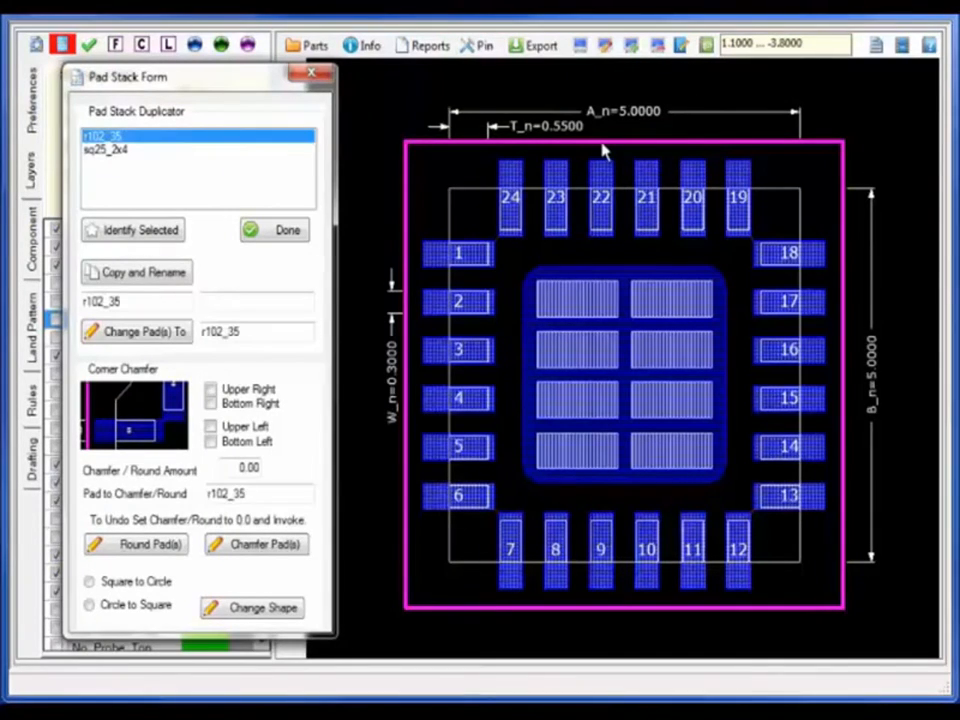
left_click(169, 279)
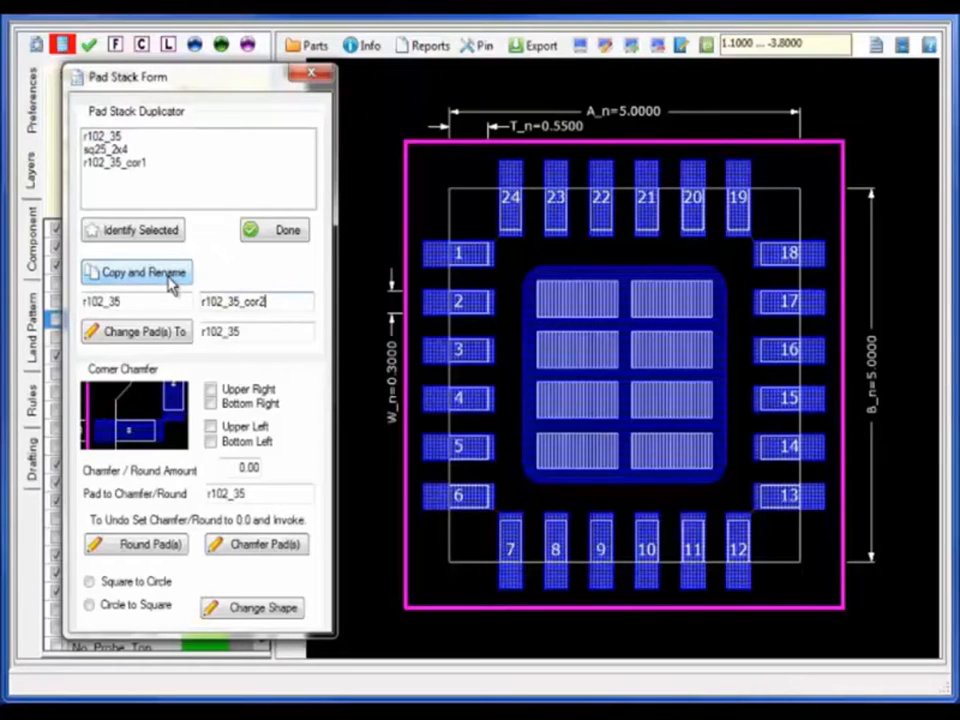
left_click(172, 284)
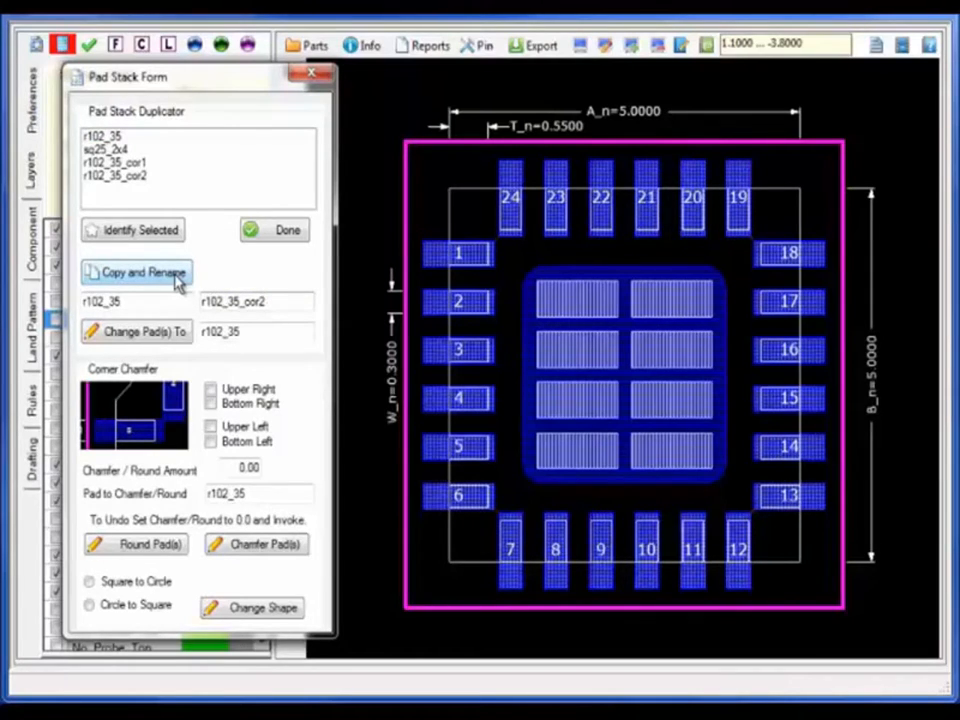
Step: Change pads 1, 7, 13 and 19 to r102_35_cor1 and chamfer that pad stack's upper right corner by 0.20
left_click(514, 583)
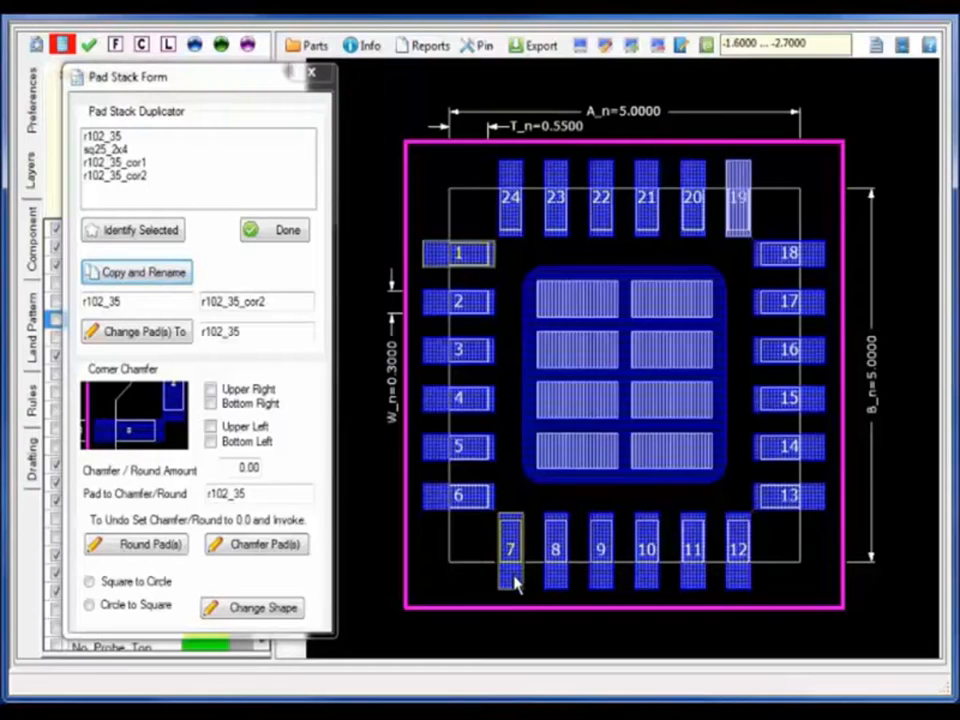
left_click(800, 497)
left_click(738, 184)
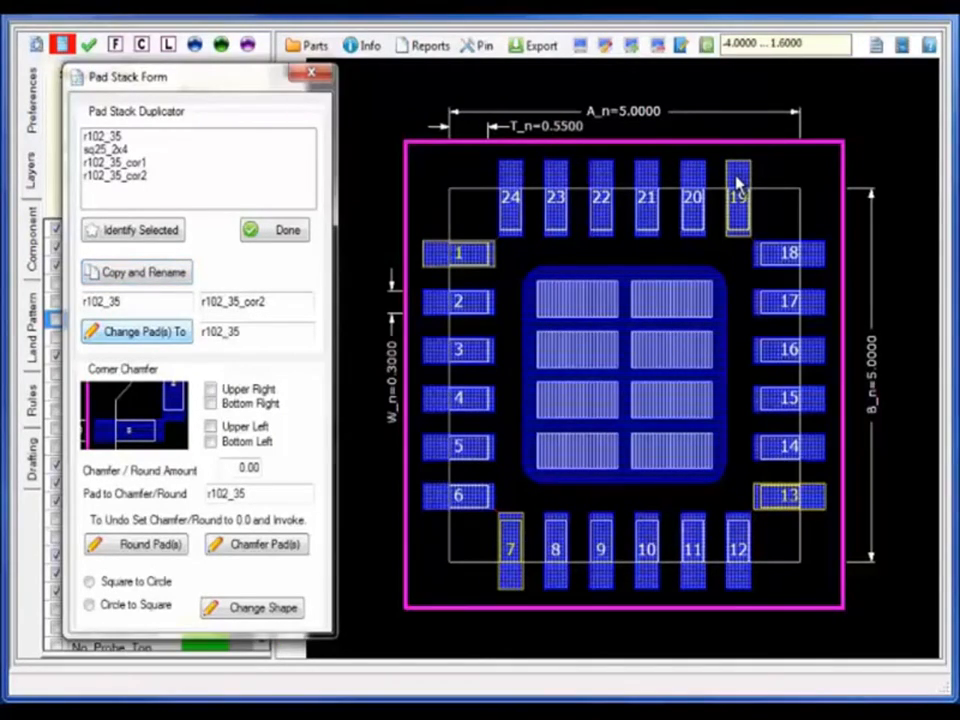
left_click(210, 389)
type("0.20")
left_click(258, 545)
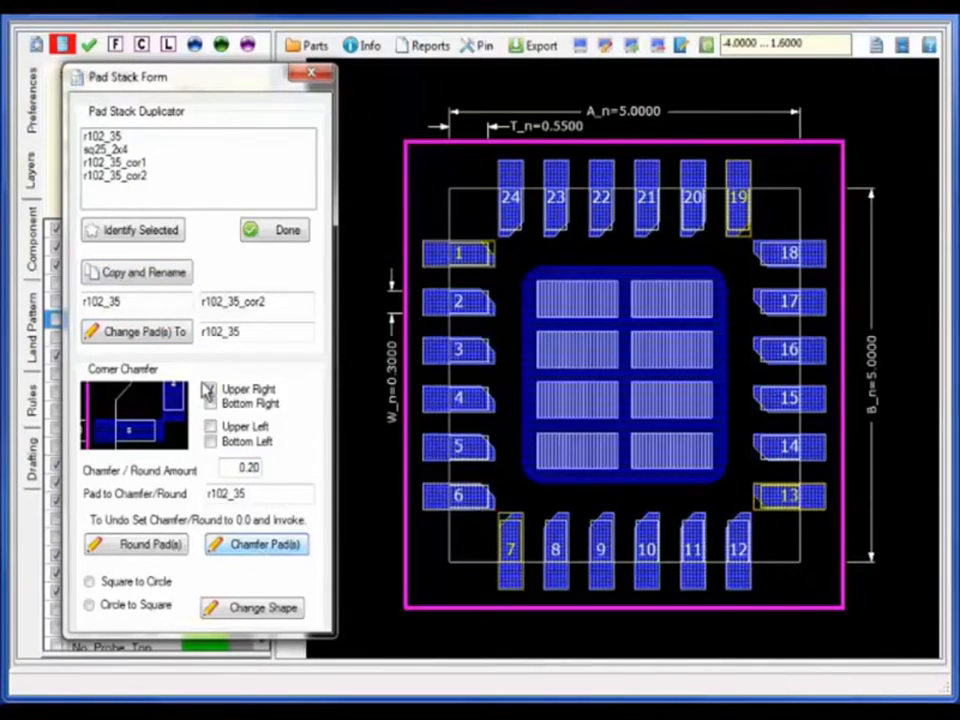
left_click(277, 233)
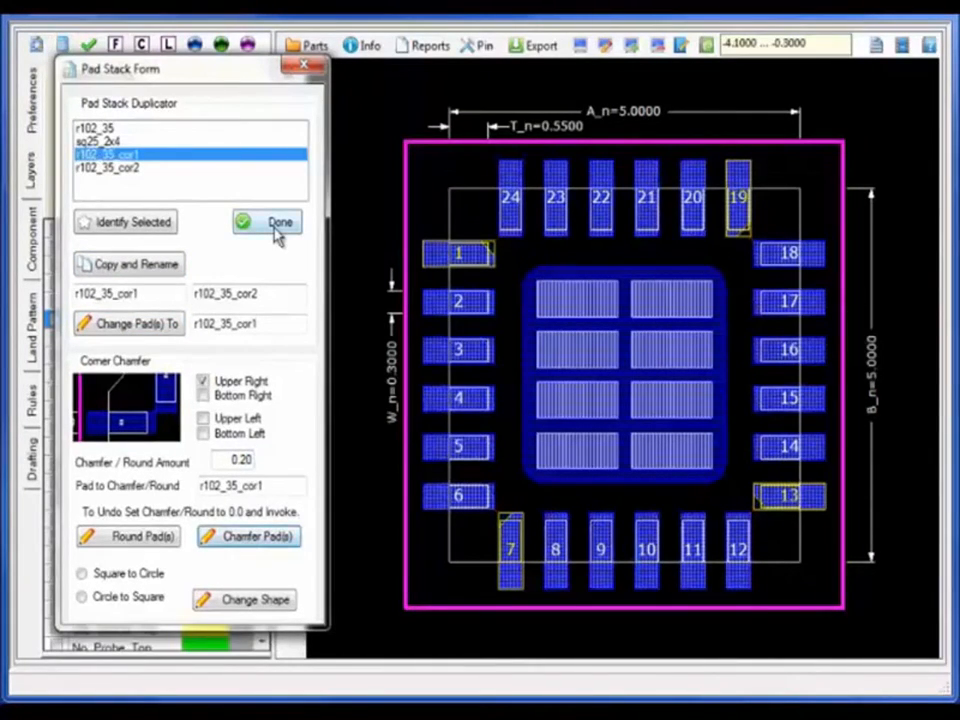
Step: Change pads 6, 12, 18 and 24 to r102_35_cor2, chamfer its bottom right corner by 0.20, and finish the pad stack editing
left_click(155, 331)
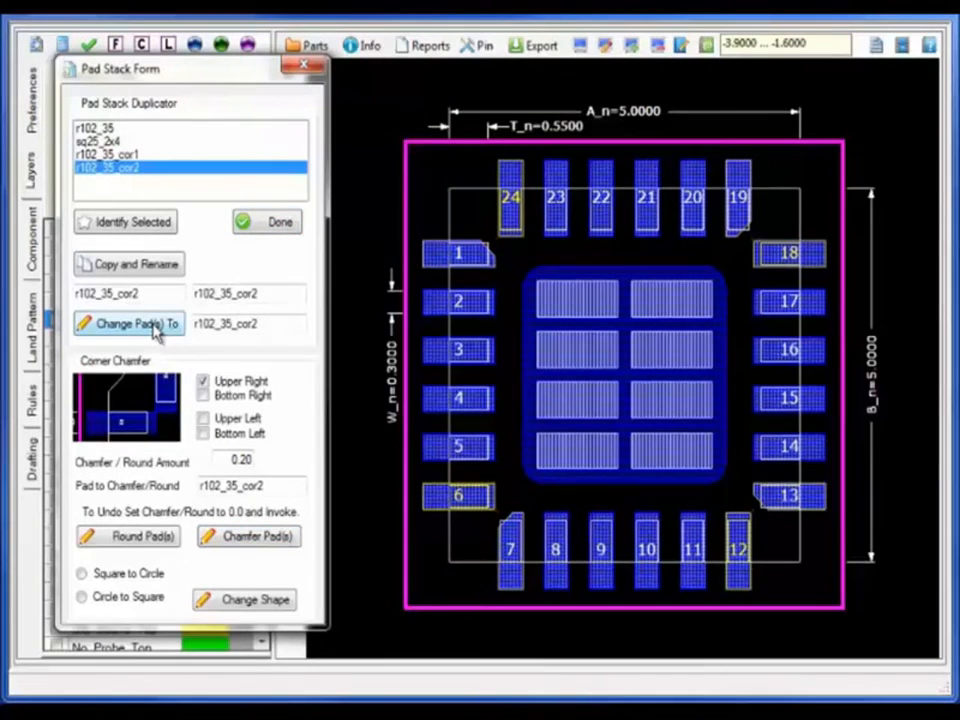
left_click(155, 331)
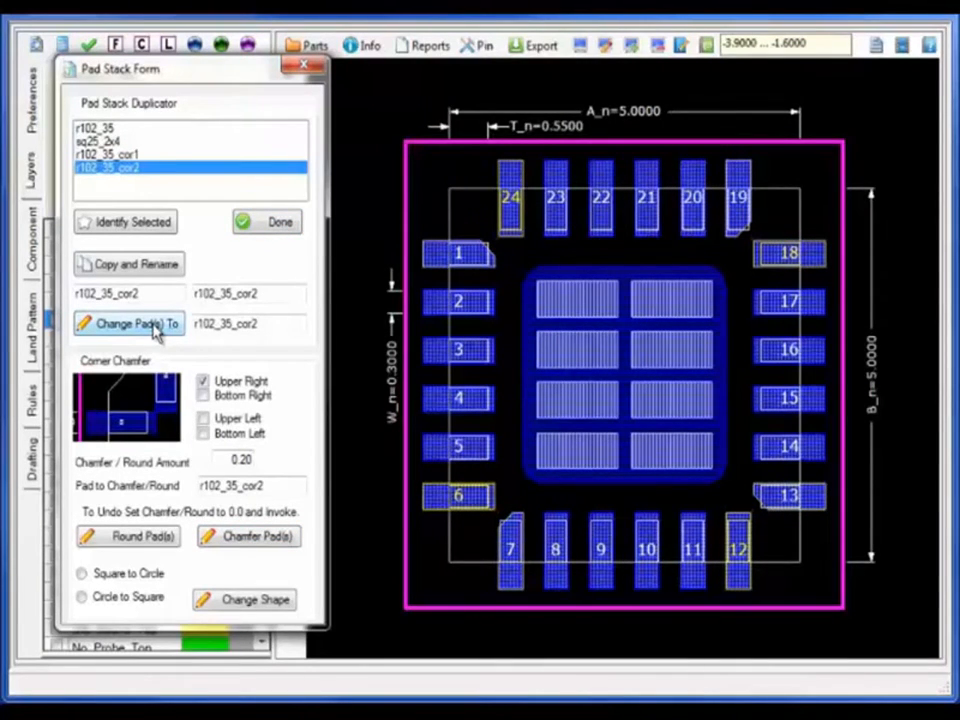
left_click(204, 396)
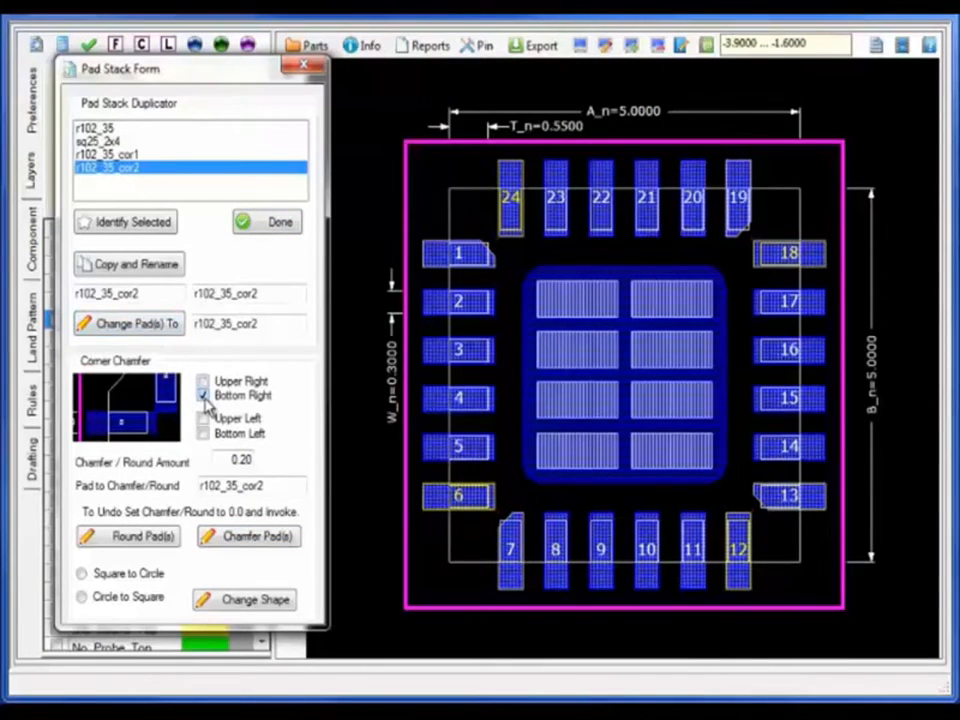
left_click(270, 543)
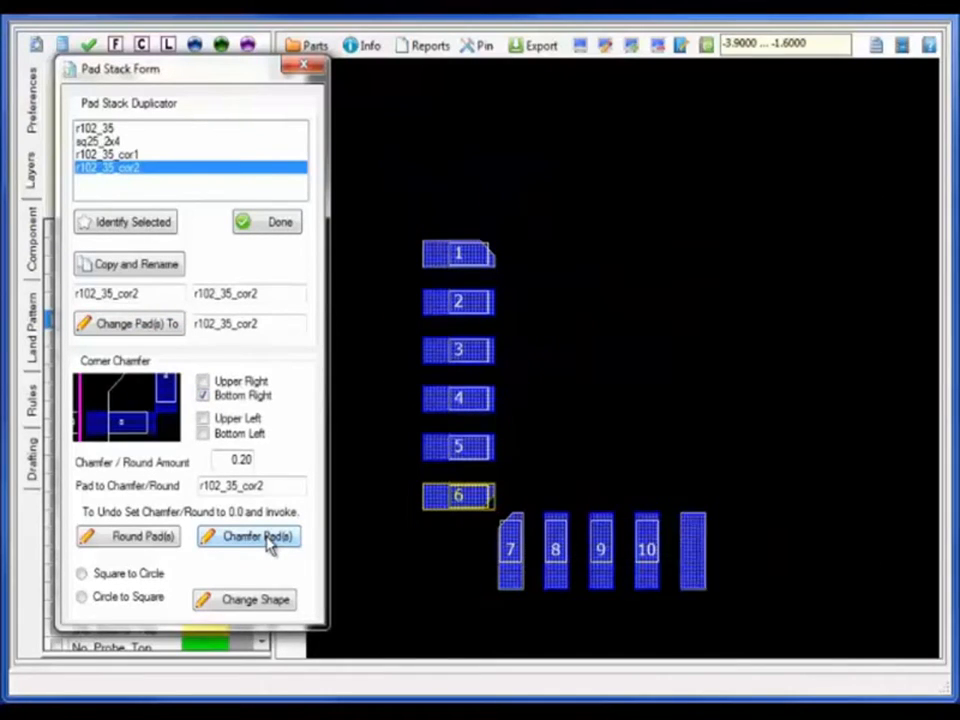
left_click(277, 225)
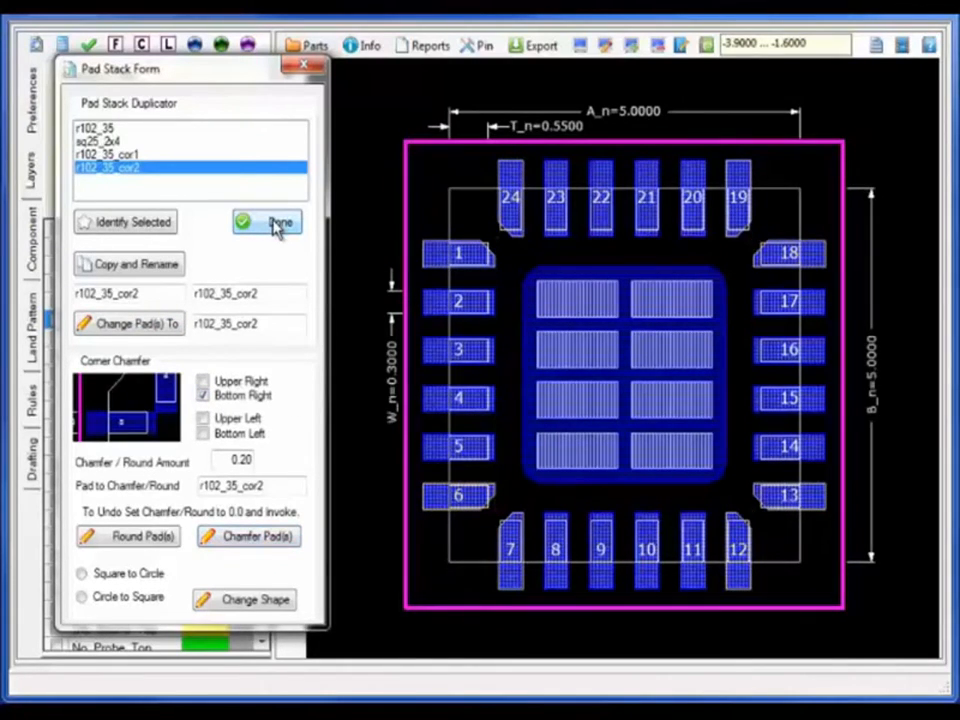
Step: Export the QFN land pattern to Cadence Allegro and open it there as a package drawing
left_click(537, 55)
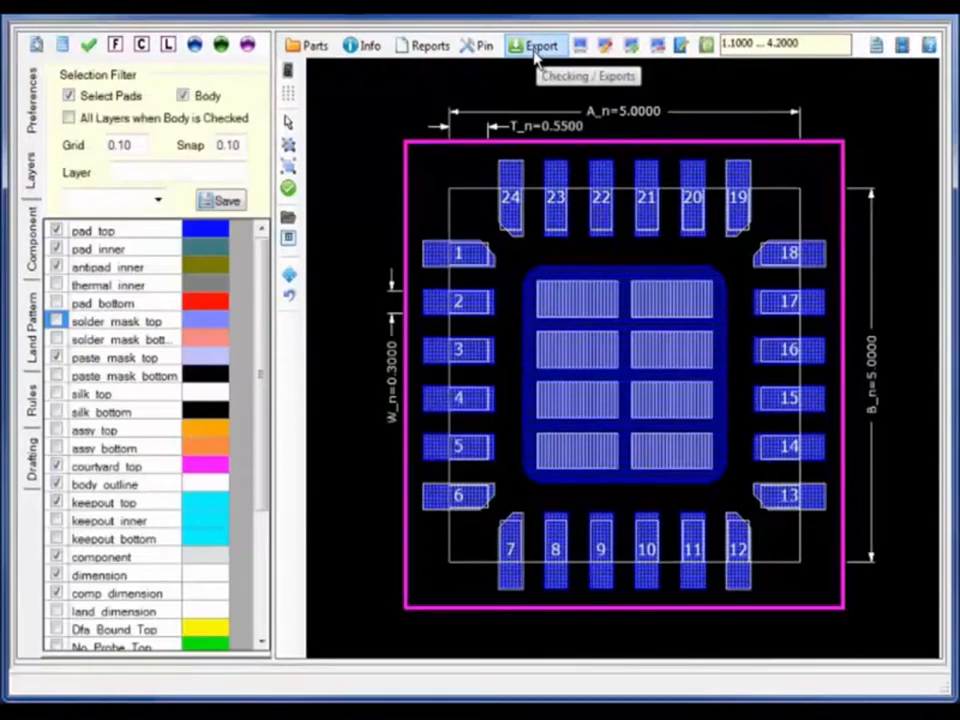
left_click(537, 55)
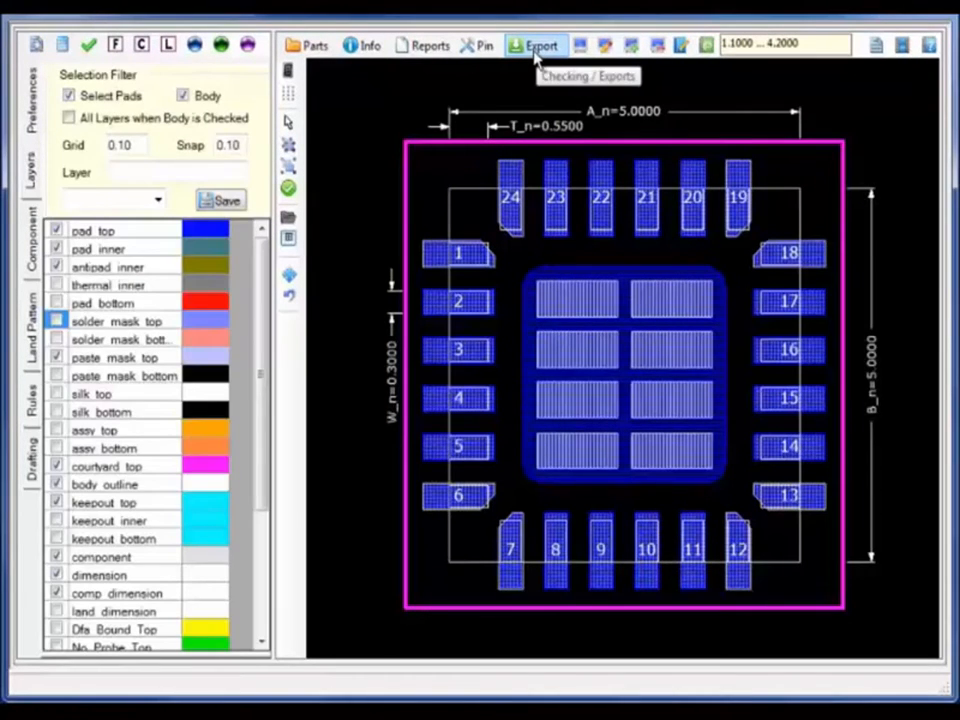
left_click(537, 55)
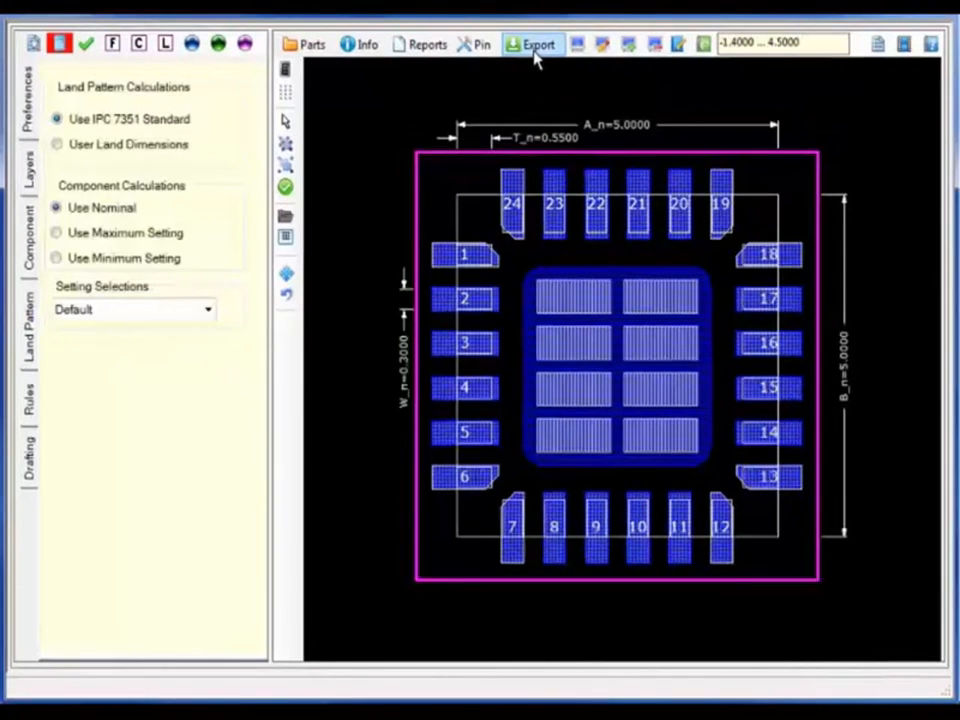
left_click(537, 50)
left_click(686, 138)
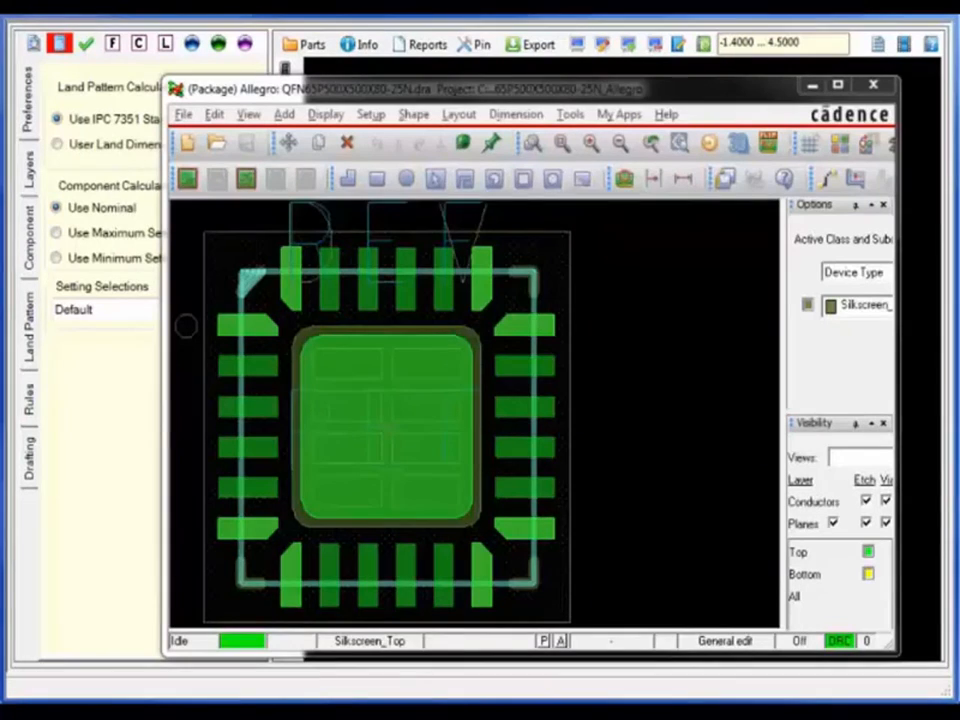